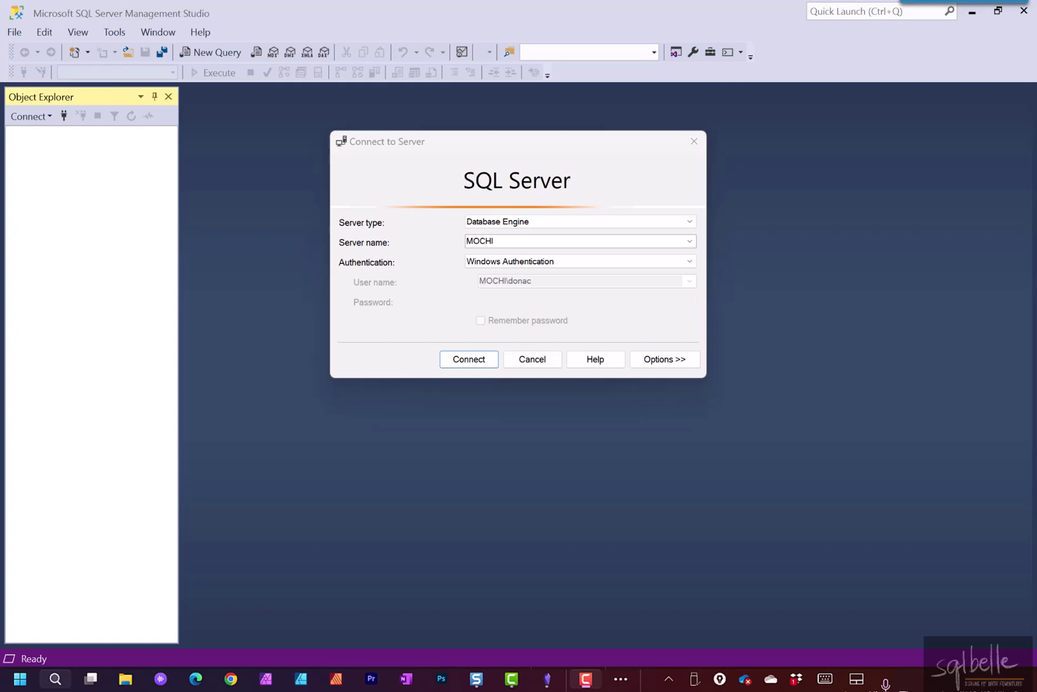
- Connect to the MOCHI server with Windows Authentication
left_click(469, 358)
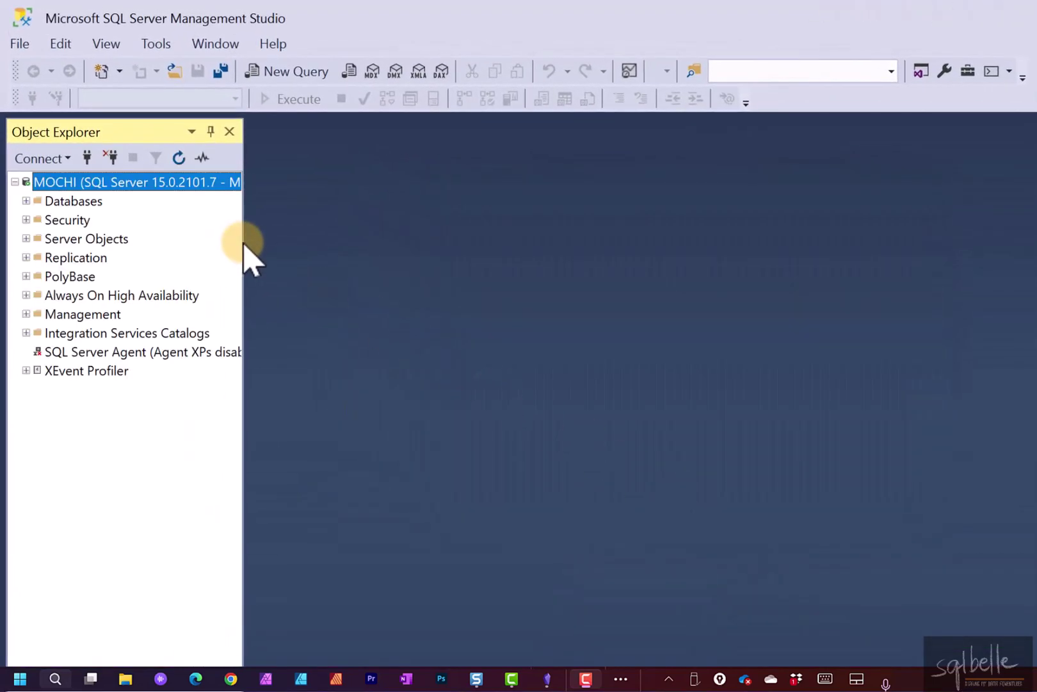
- Widen Object Explorer and expand Databases > Superstore > Tables > dbo.Orders > Columns
left_click_drag(243, 246, 301, 238)
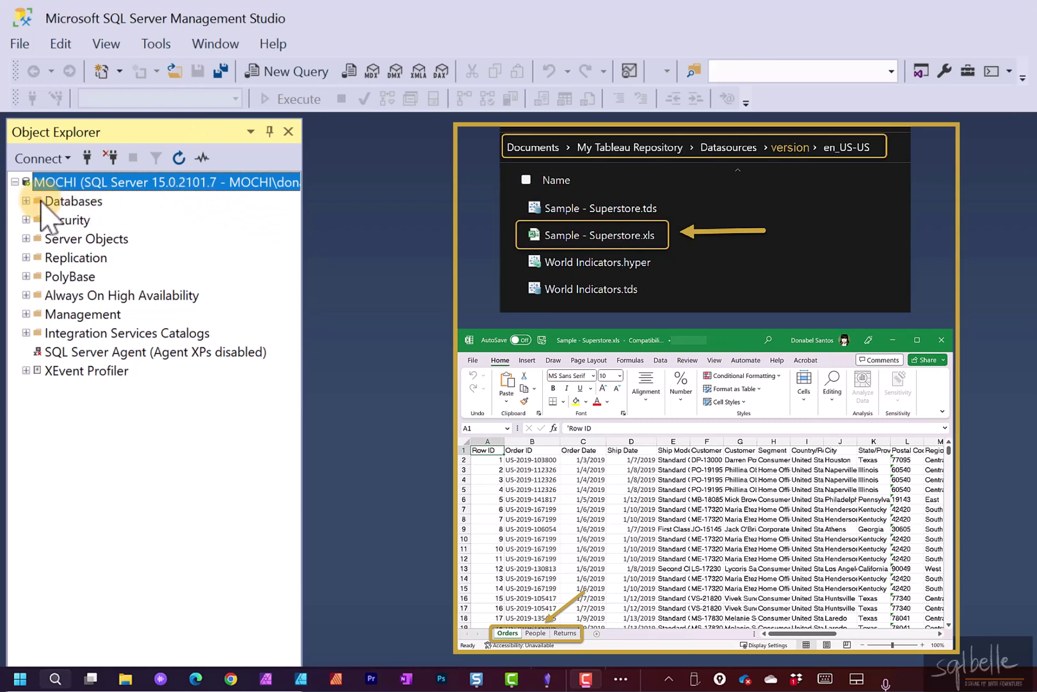
left_click(26, 201)
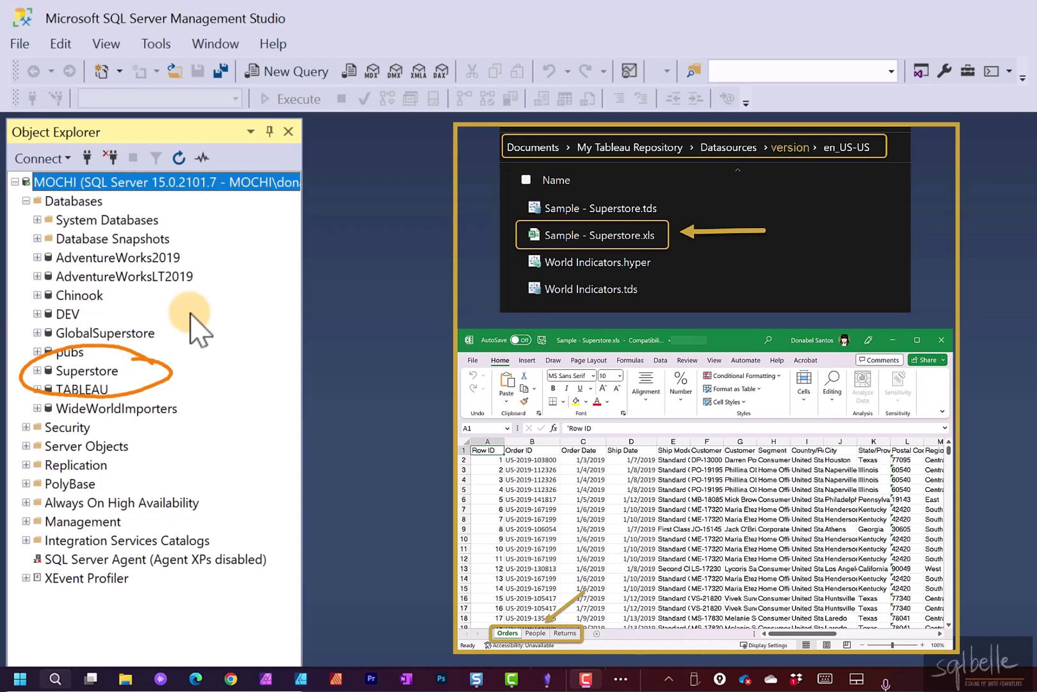
left_click(37, 370)
left_click(48, 408)
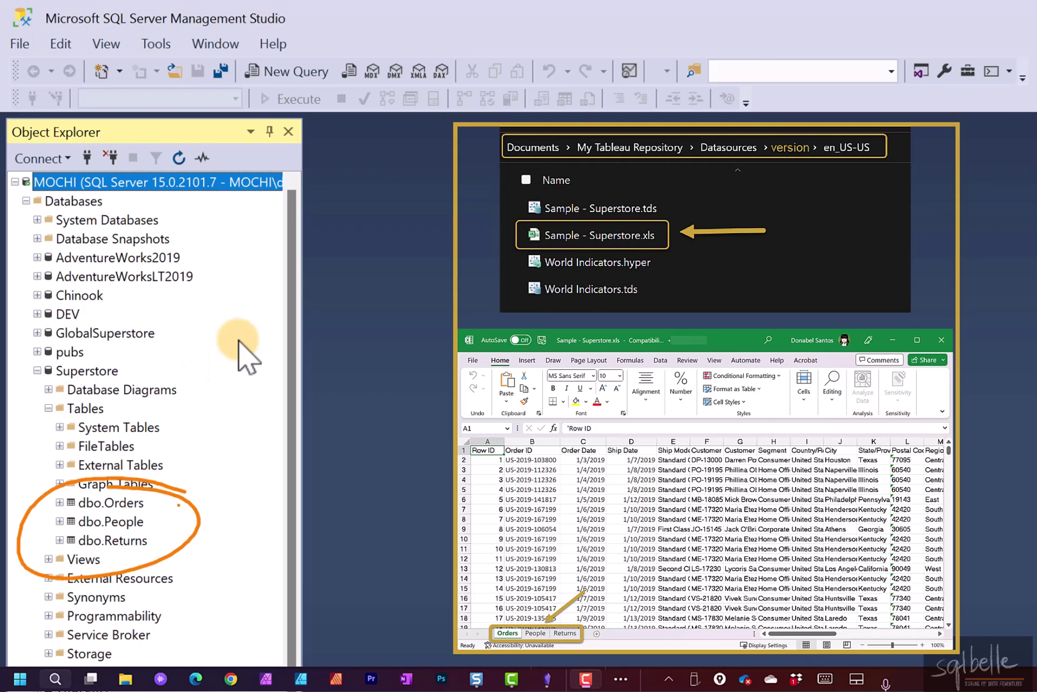
left_click(59, 502)
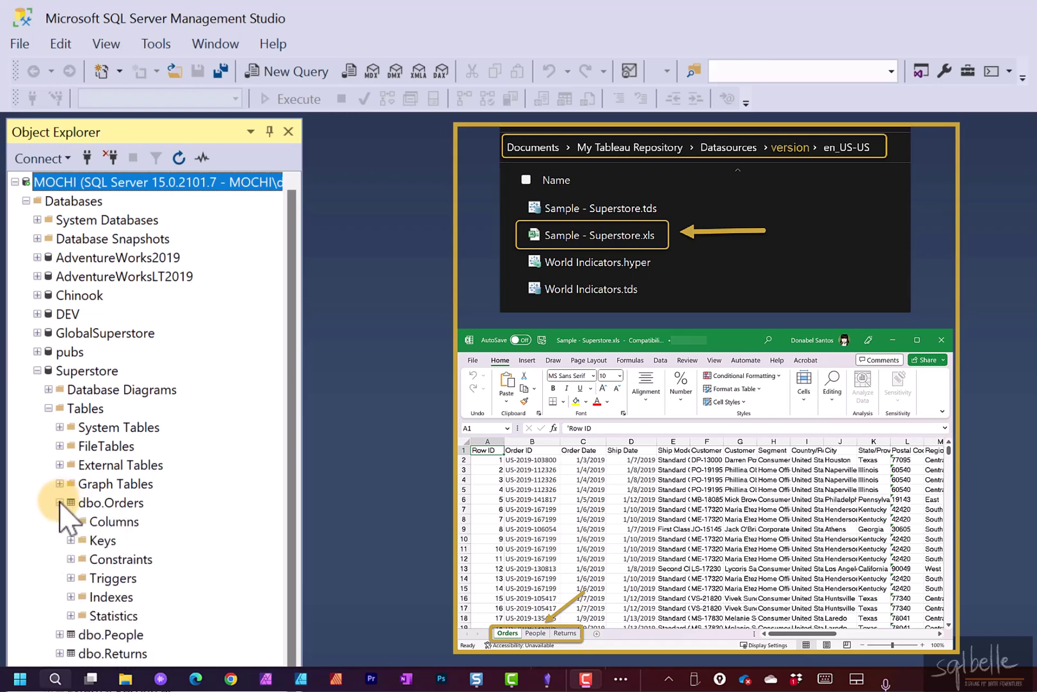
left_click(71, 521)
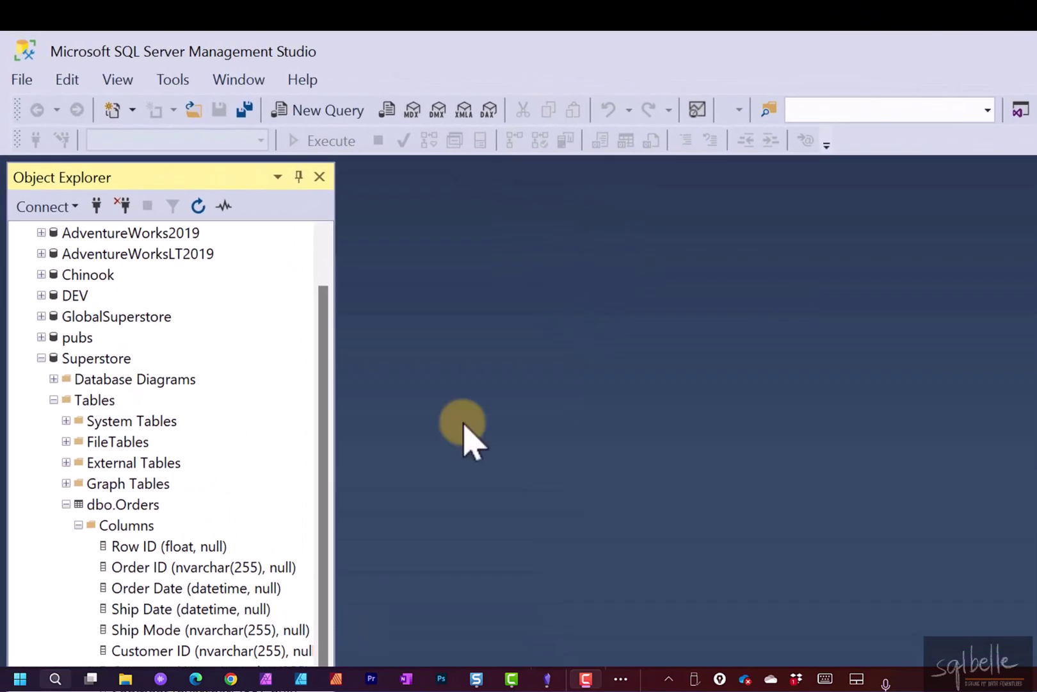
- Launch SQL Server Profiler on MOCHI and show all event categories and data columns
left_click(174, 82)
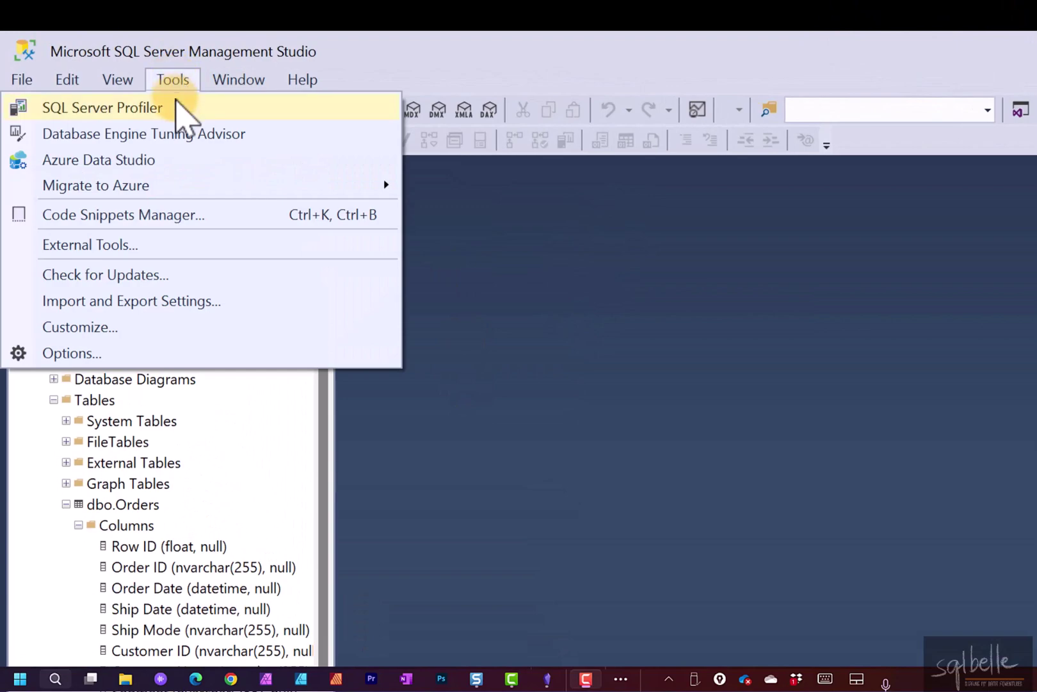
left_click(177, 103)
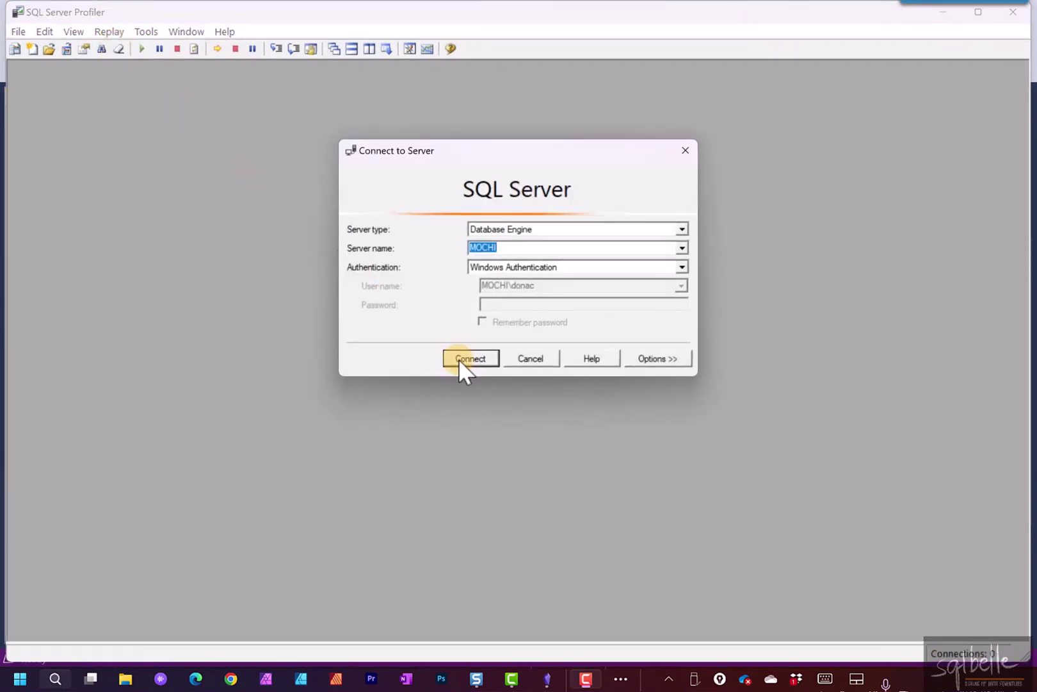
left_click(470, 358)
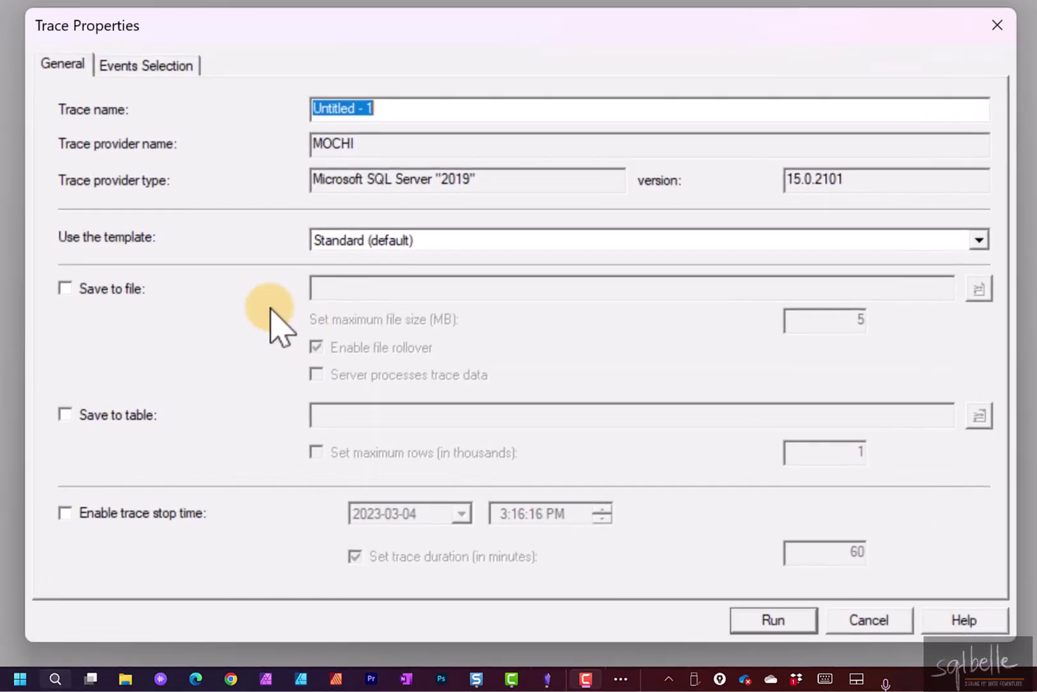
left_click(163, 64)
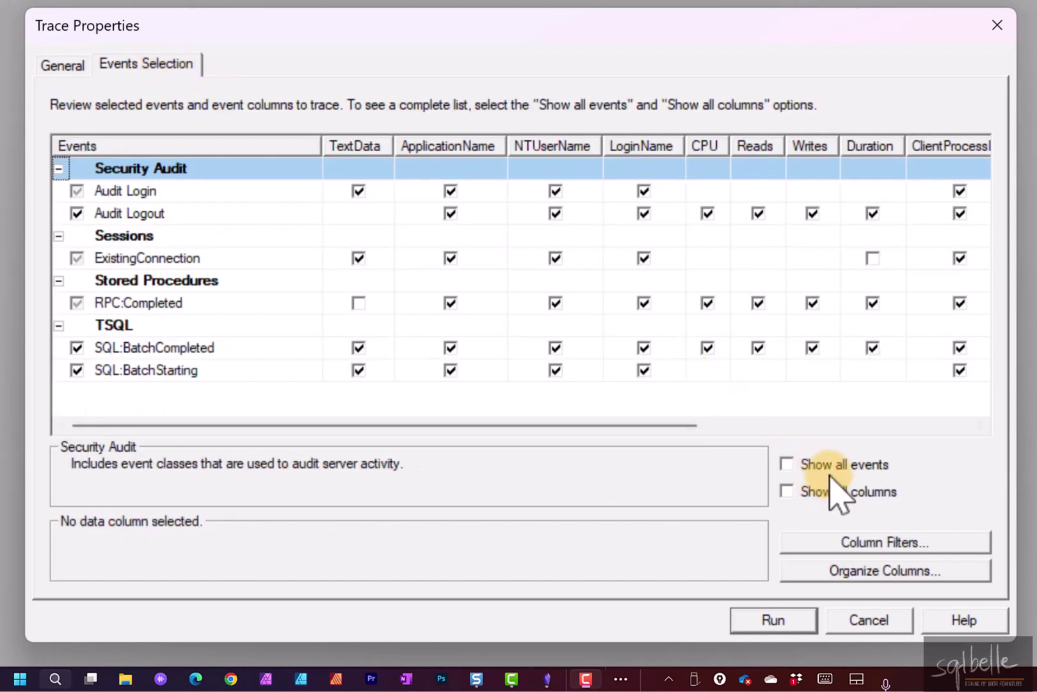
left_click(834, 472)
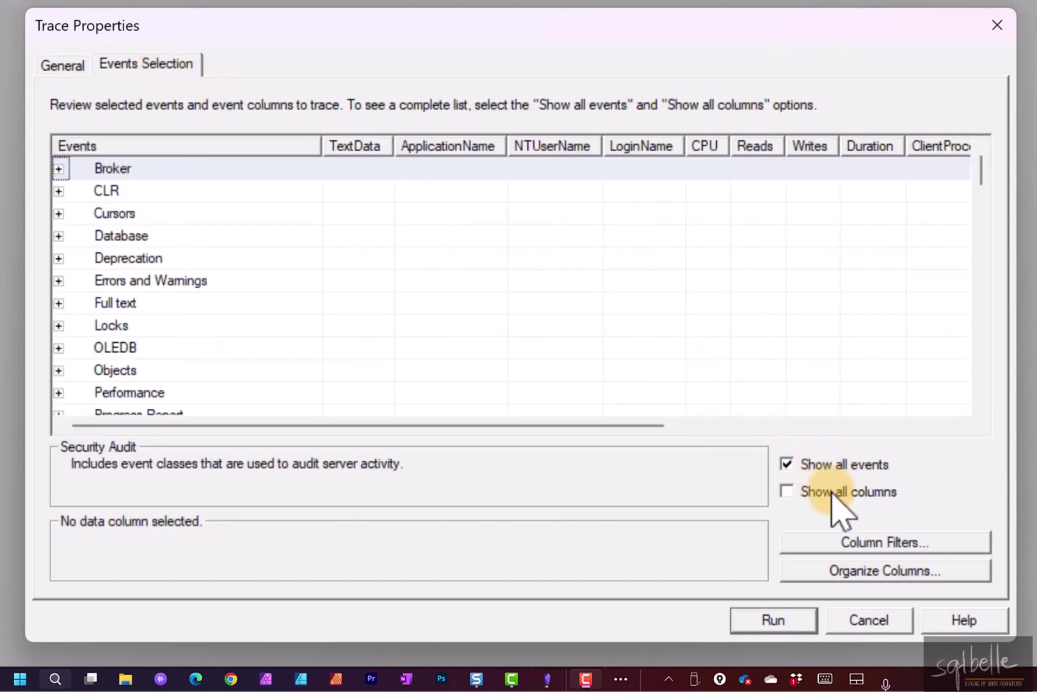
left_click(833, 492)
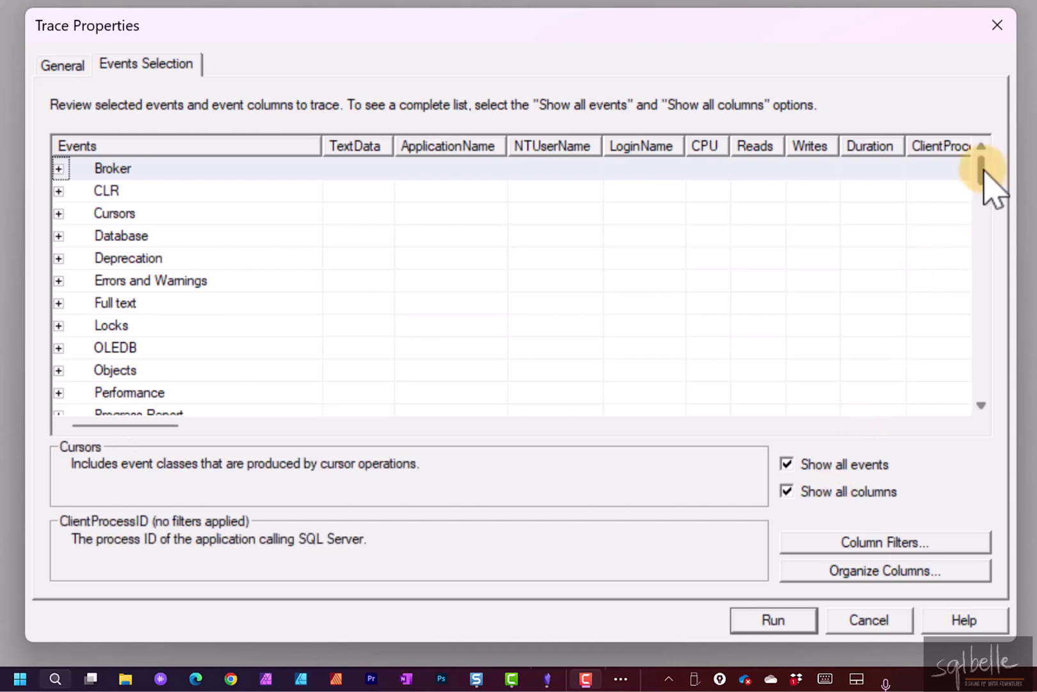
- Trace the SQL:StmtStarting and SQL:StmtCompleted events
left_click_drag(981, 170, 556, 389)
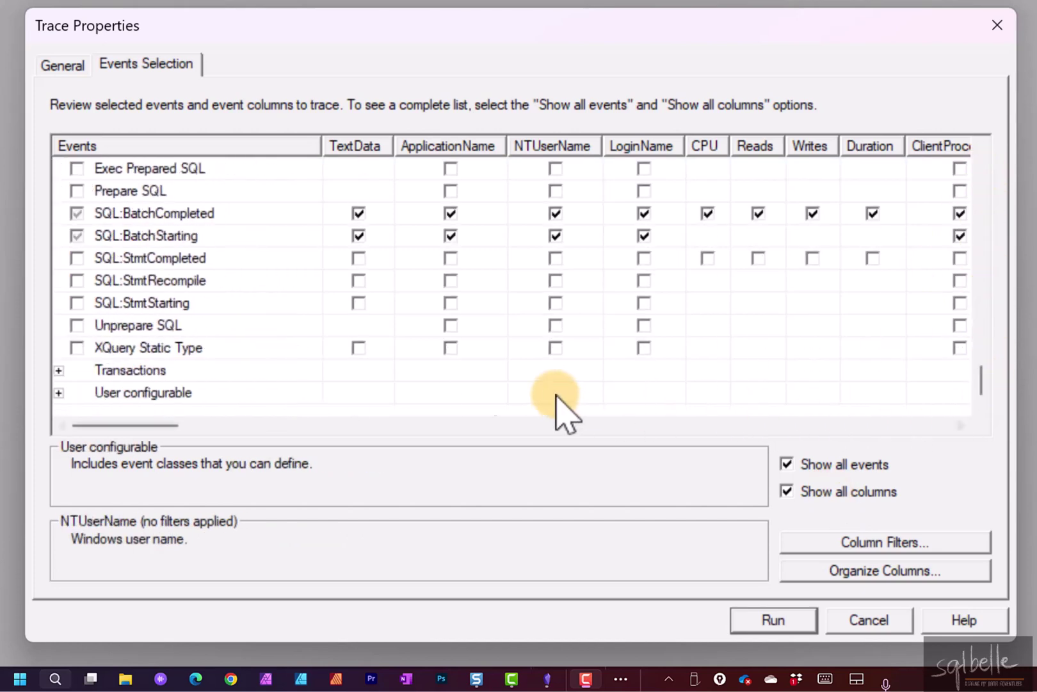
left_click(76, 303)
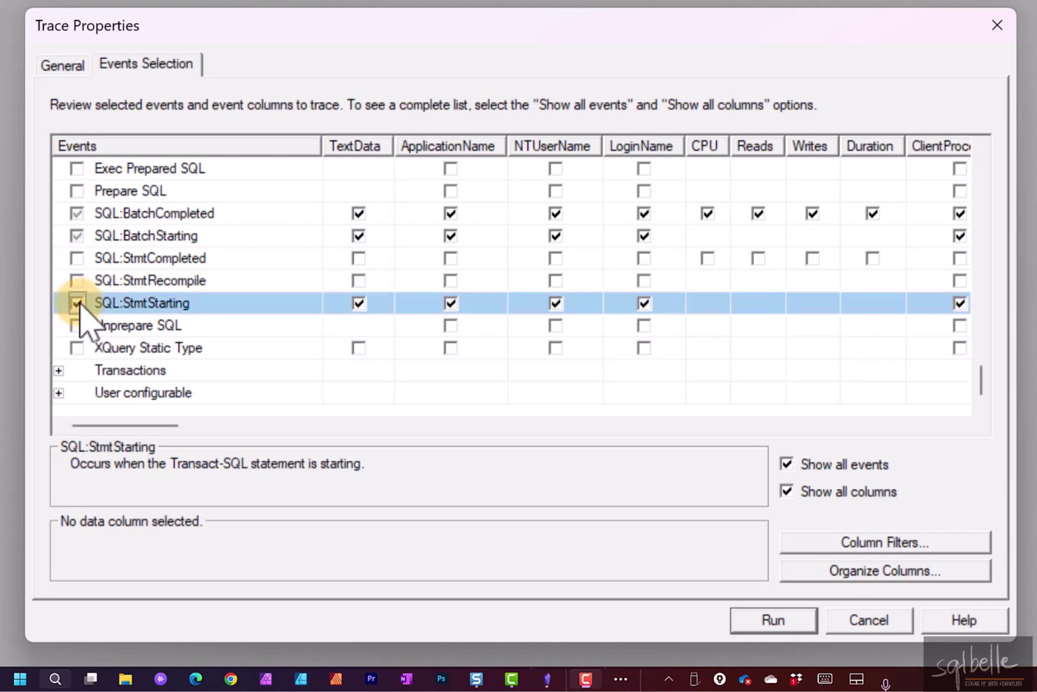
left_click(77, 258)
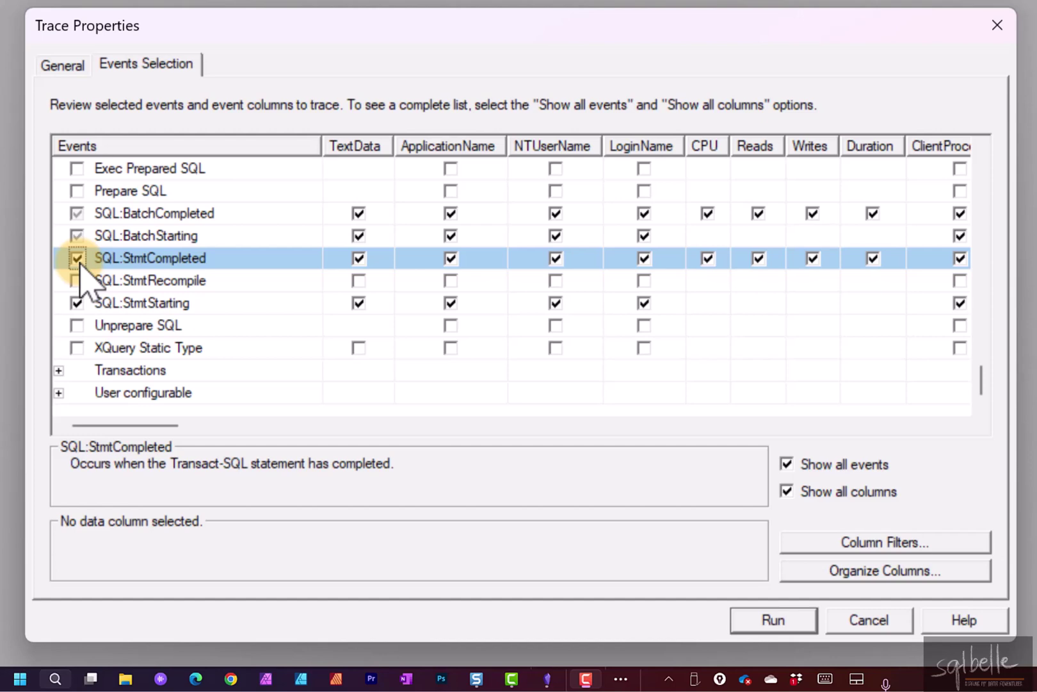
- Filter ApplicationName Like 'Tableau%' and start running the trace
left_click(925, 545)
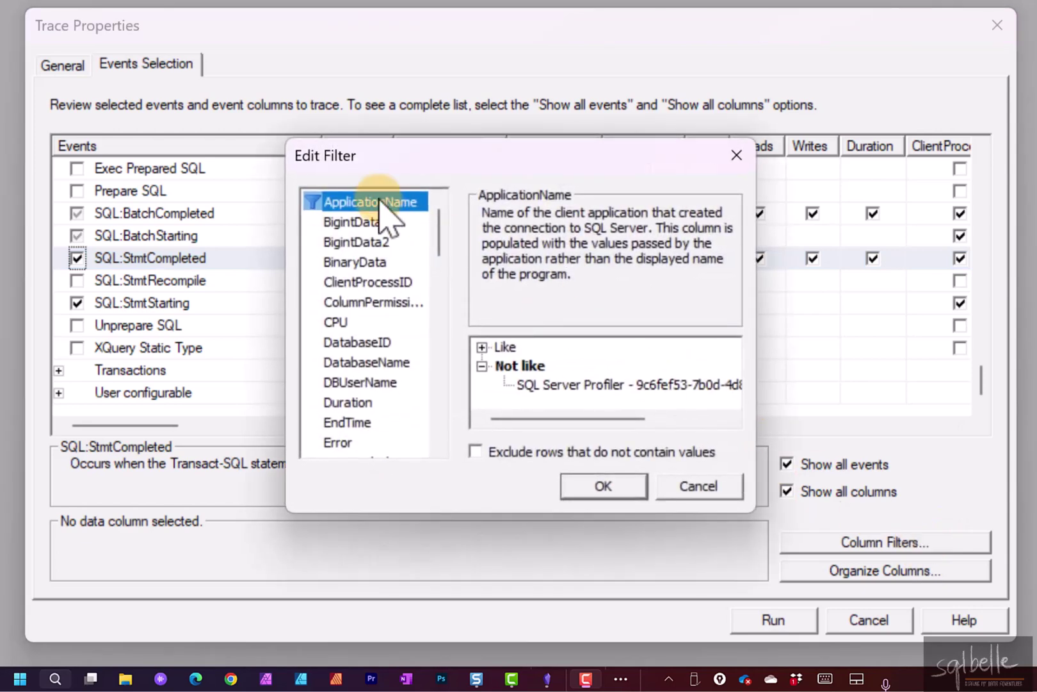
left_click(482, 347)
type("T")
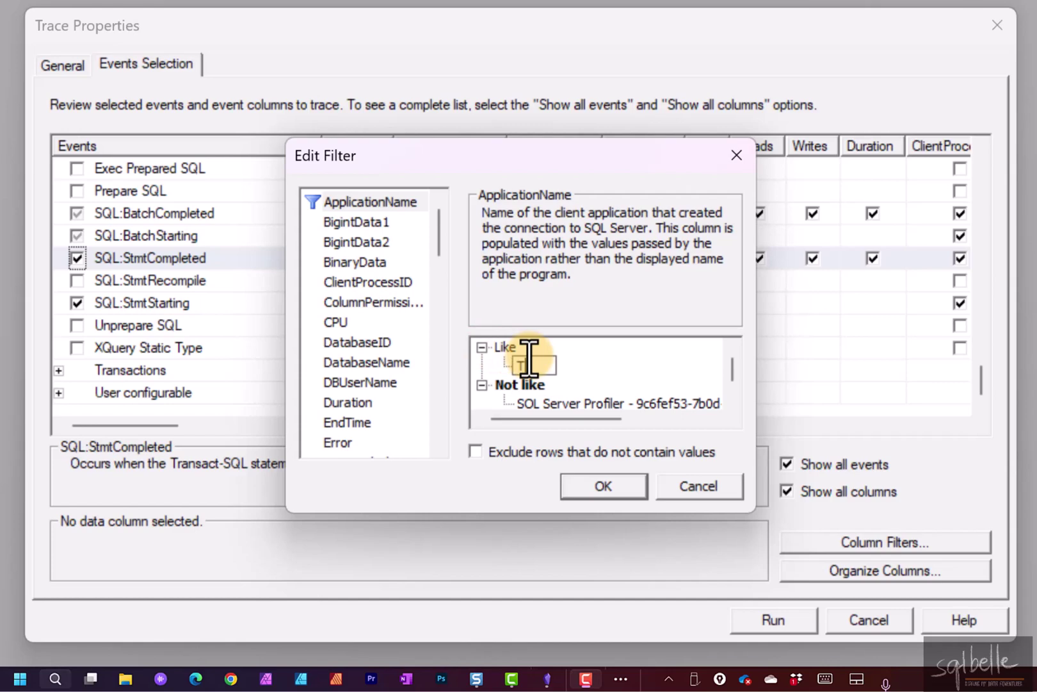
type("ableau%")
left_click(603, 486)
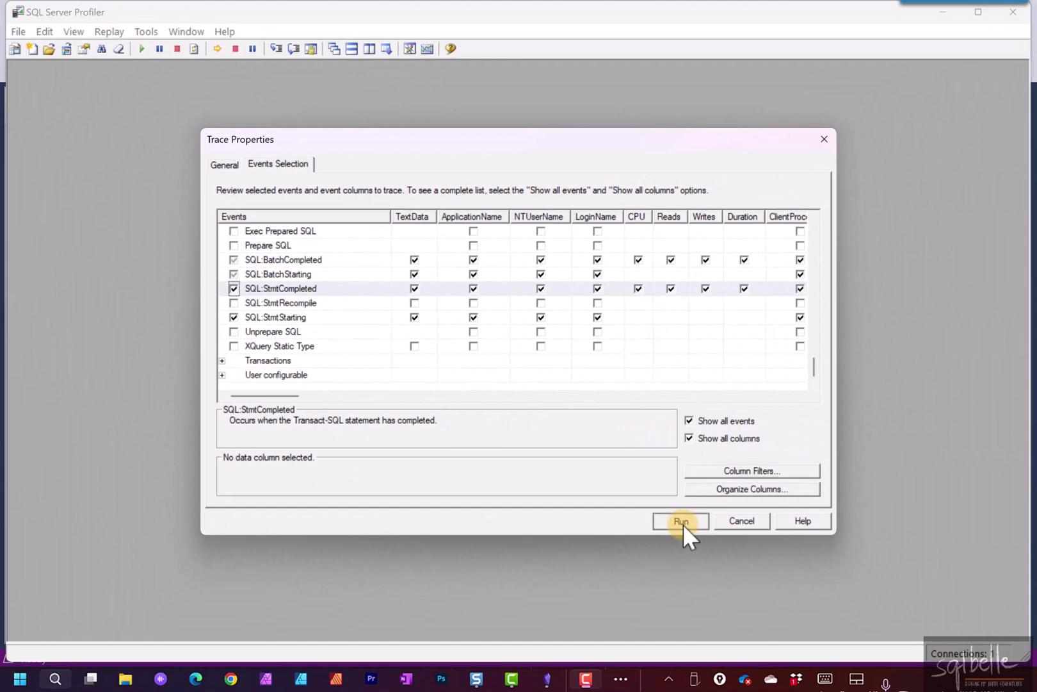
left_click(702, 542)
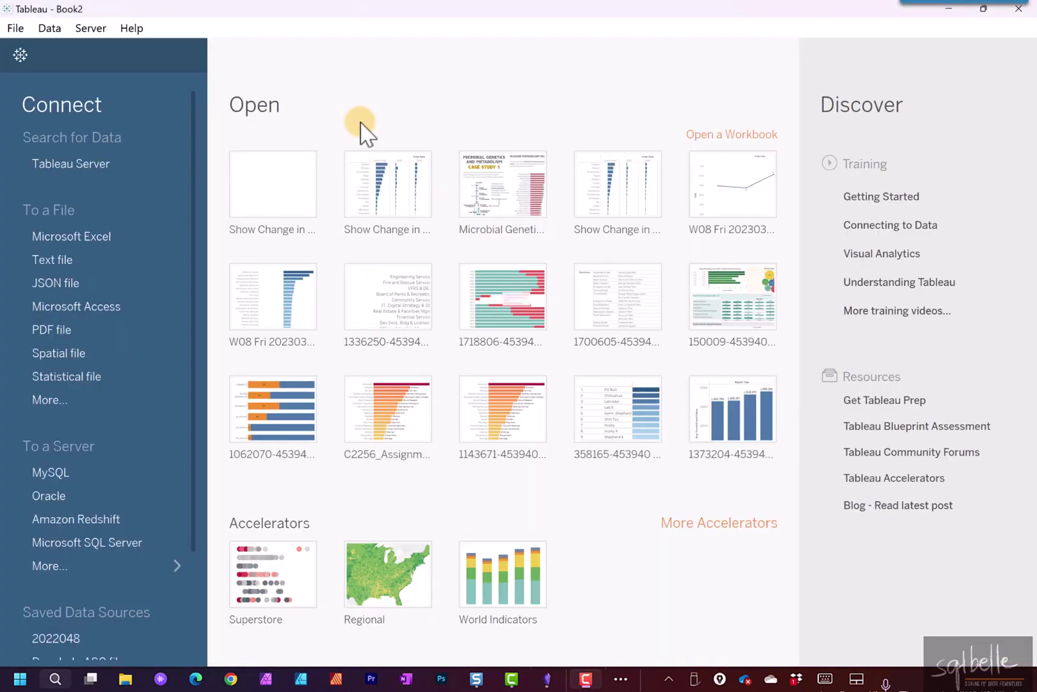
- Connect Tableau to SQL Server database Superstore, add Orders, and show SUM(Sales) on Sheet 1
left_click(119, 541)
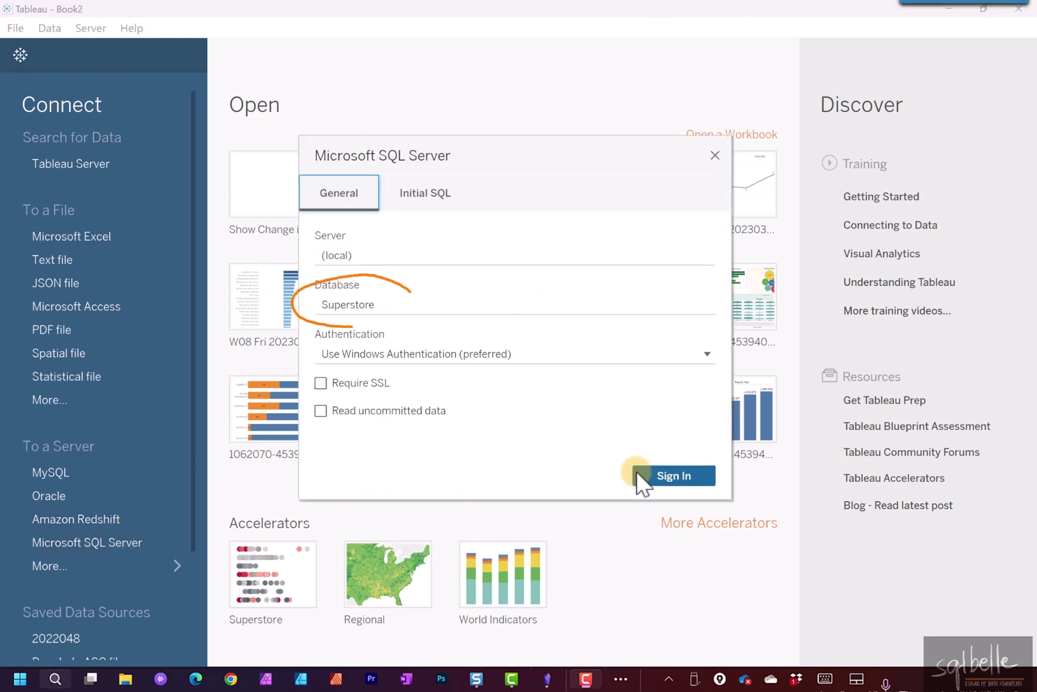
left_click(688, 477)
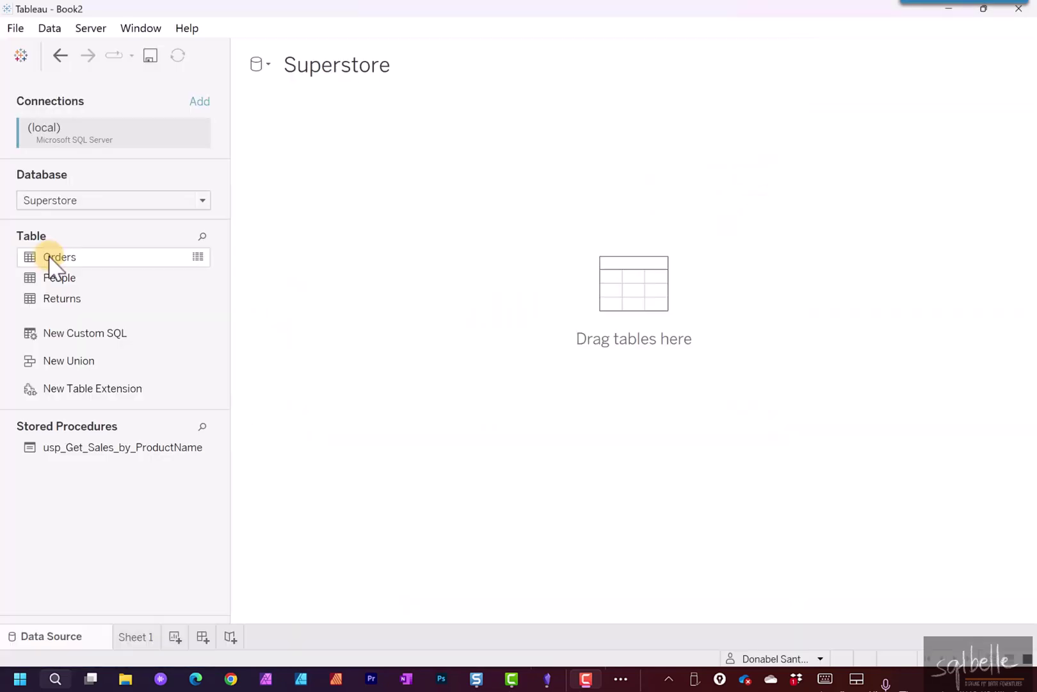
left_click_drag(48, 257, 388, 277)
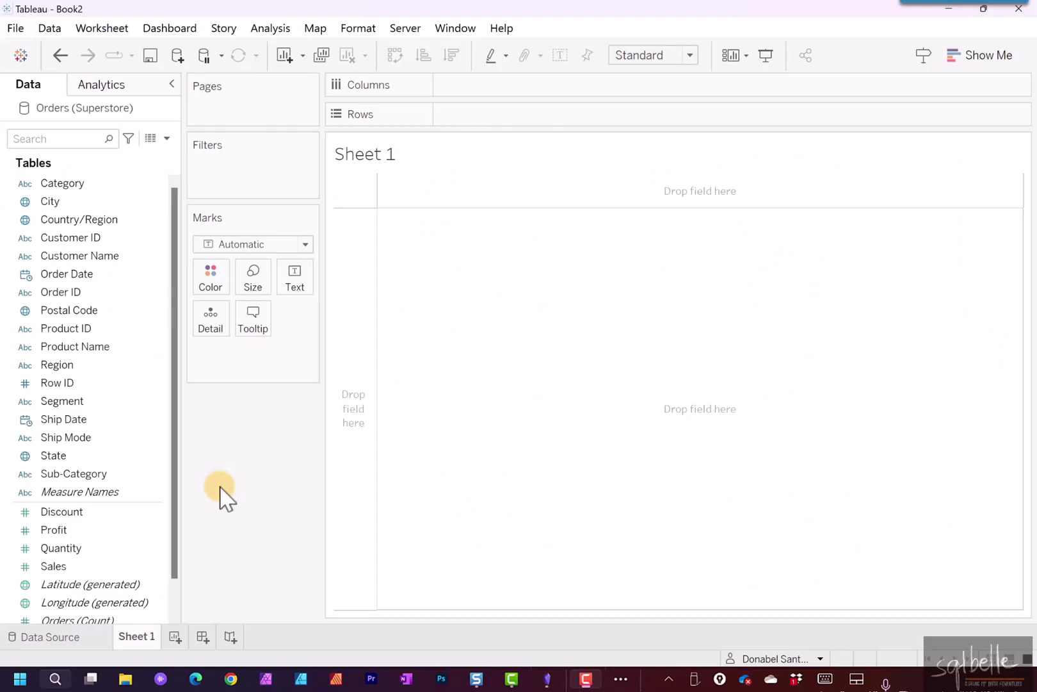
left_click(116, 542)
left_click_drag(68, 565, 294, 276)
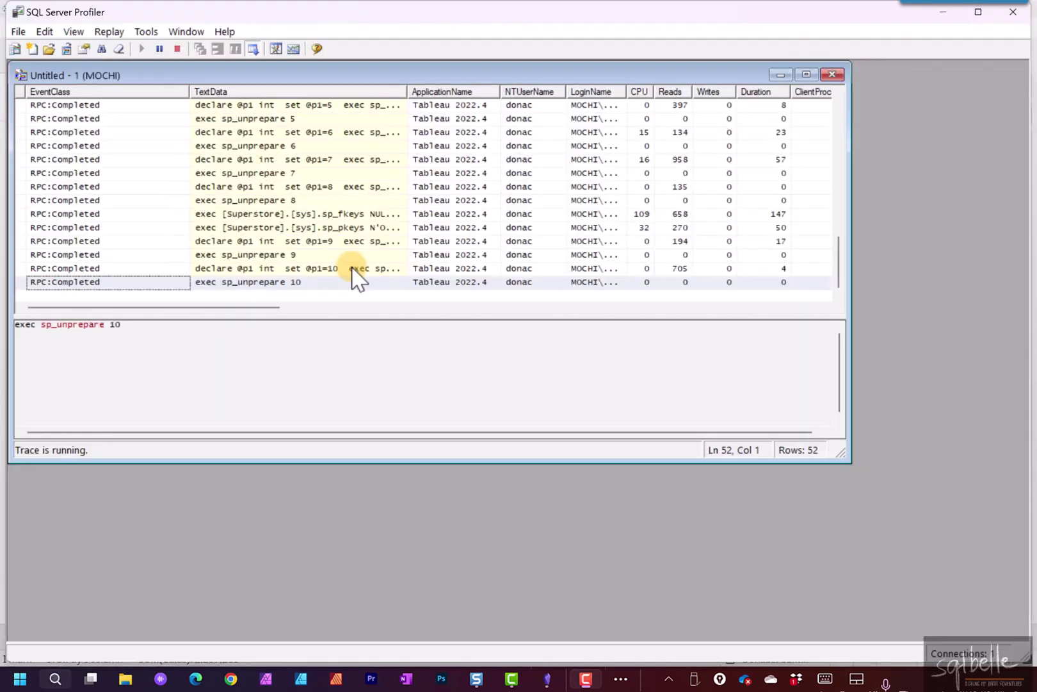
- Copy Tableau's captured SELECT SUM(Sales) query from the trace and start a new SSMS query
left_click(352, 268)
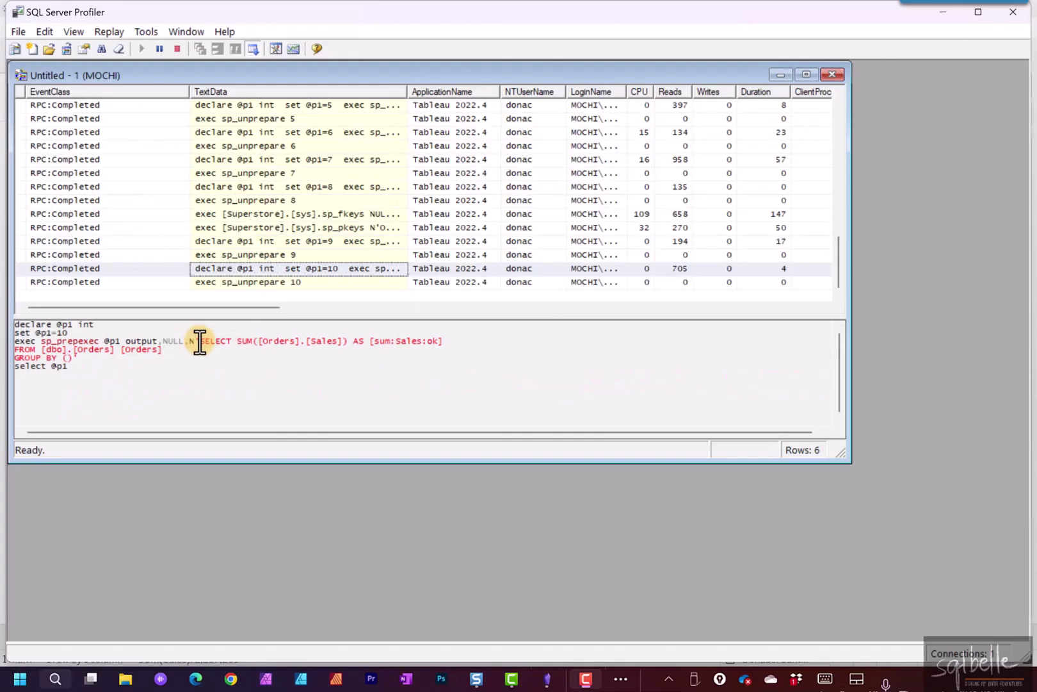
left_click_drag(198, 340, 76, 360)
key("ctrl+c")
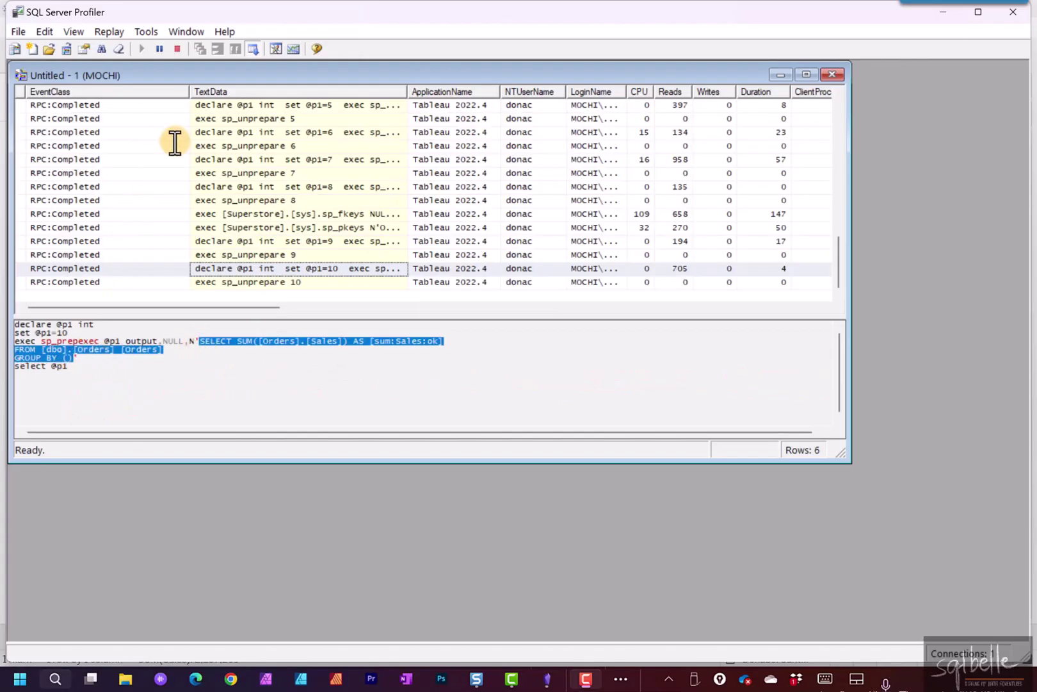
key("alt+Tab")
left_click(231, 55)
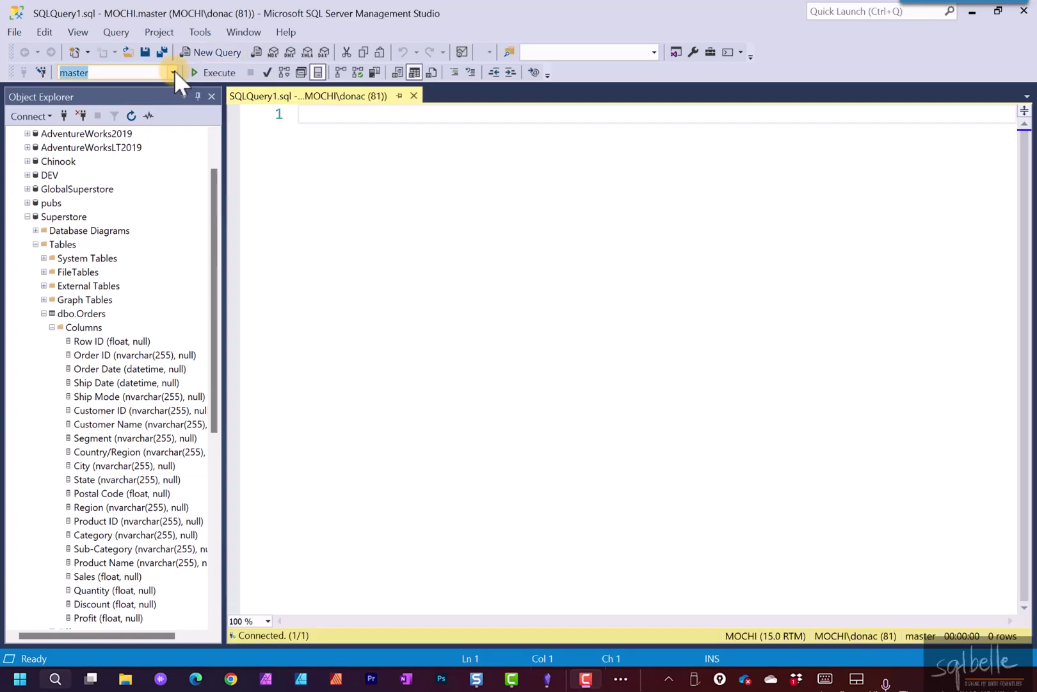
- On Superstore, add '-- Case 1: measure only' with the pasted SUM(Sales) query and run it
left_click(174, 72)
left_click(171, 245)
left_click(315, 157)
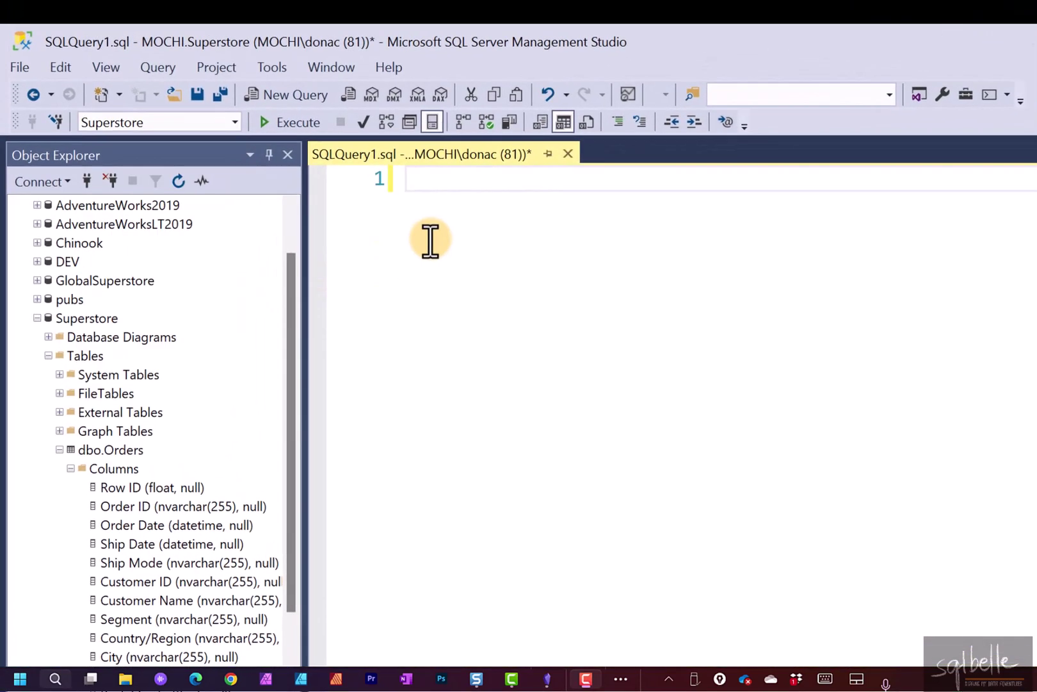
type("-- Case 1: measure")
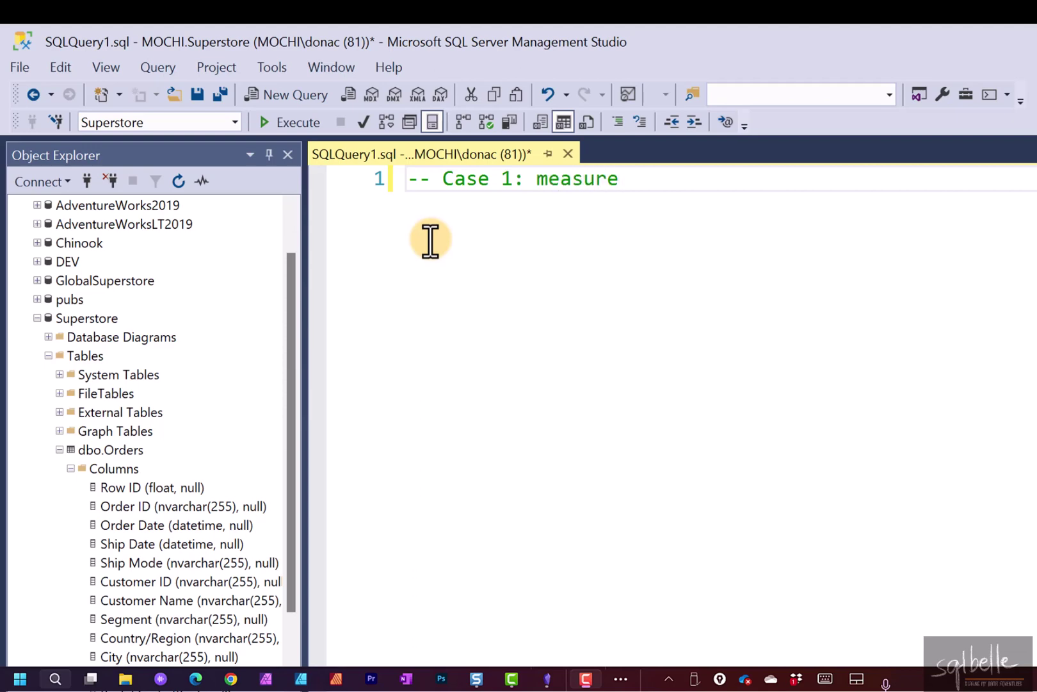
type(" only")
key("ctrl+v")
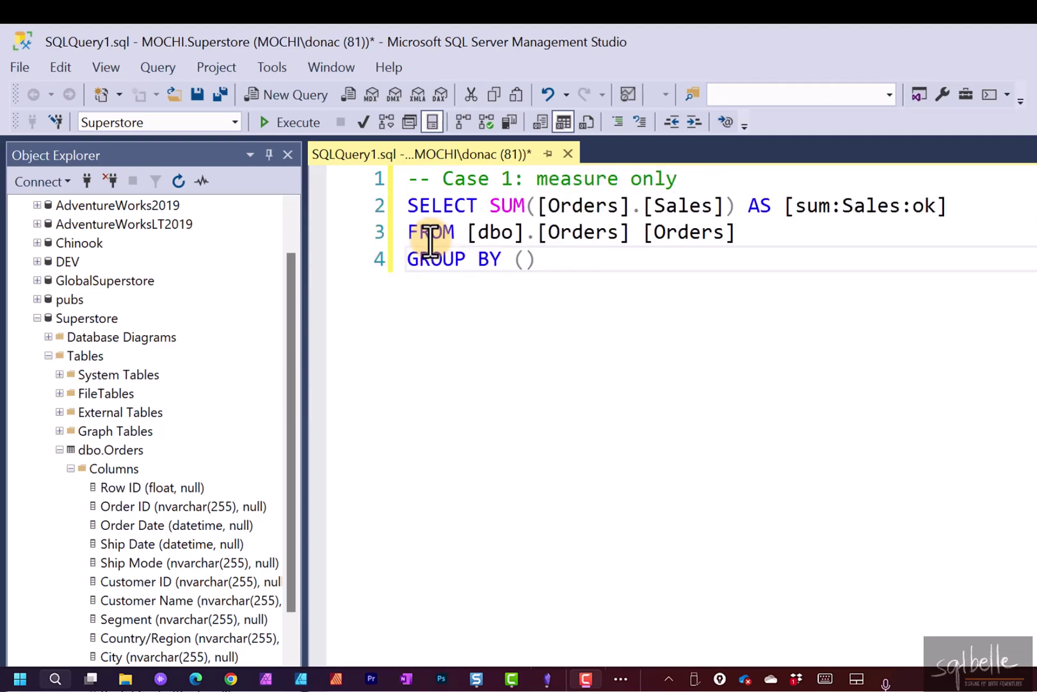
key("Return")
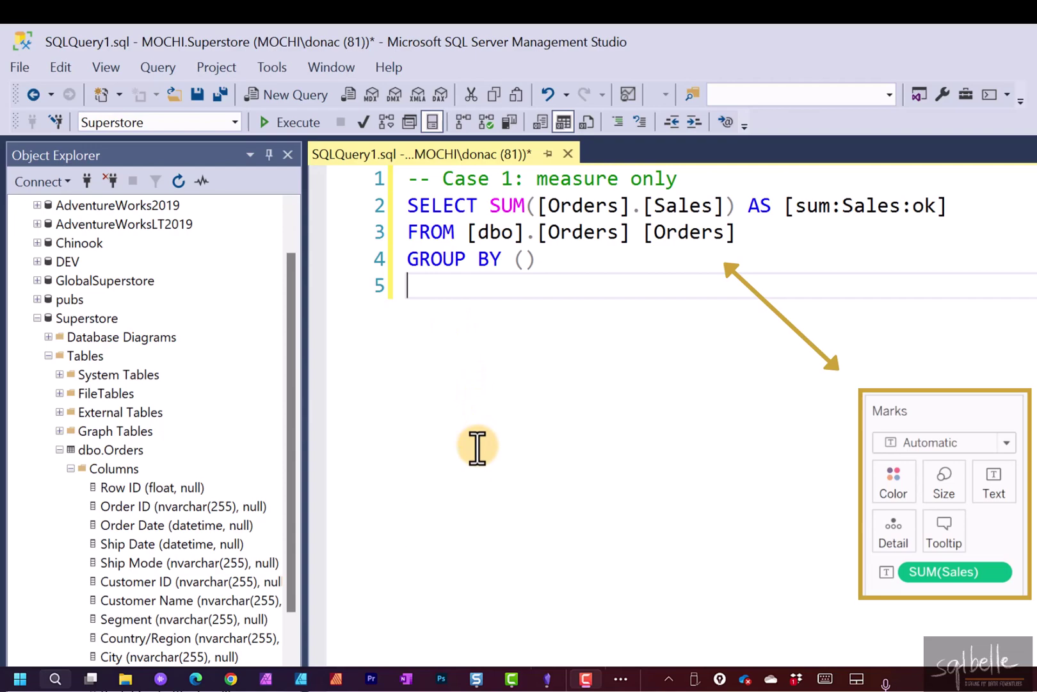
left_click(300, 123)
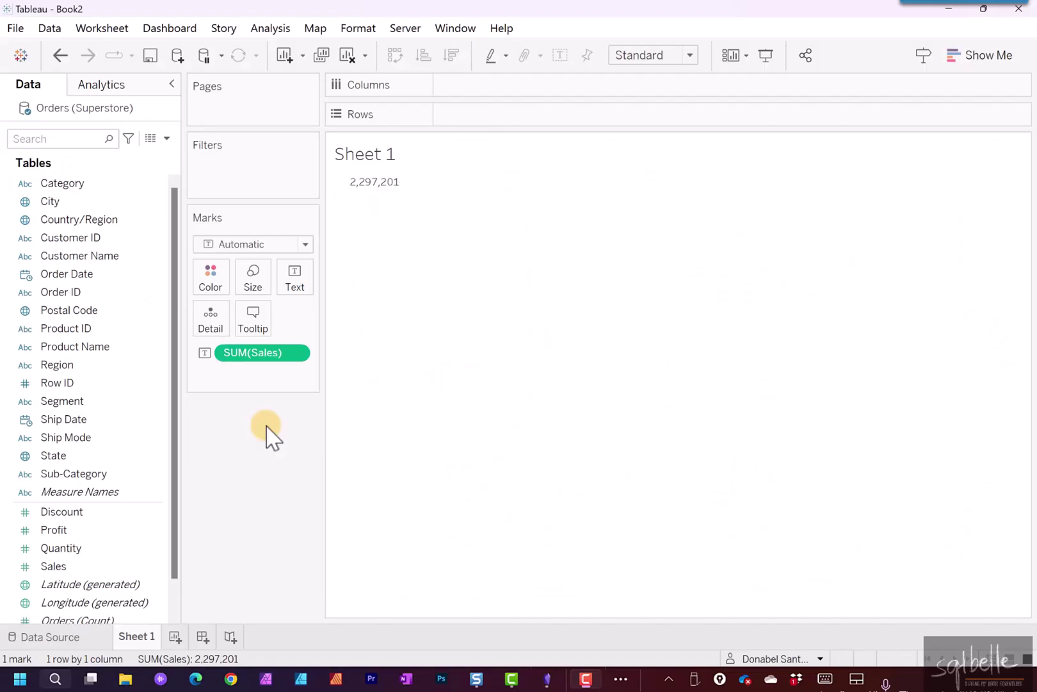
- Put Category on Rows and select the resulting Category query text in Profiler
left_click_drag(70, 186, 525, 121)
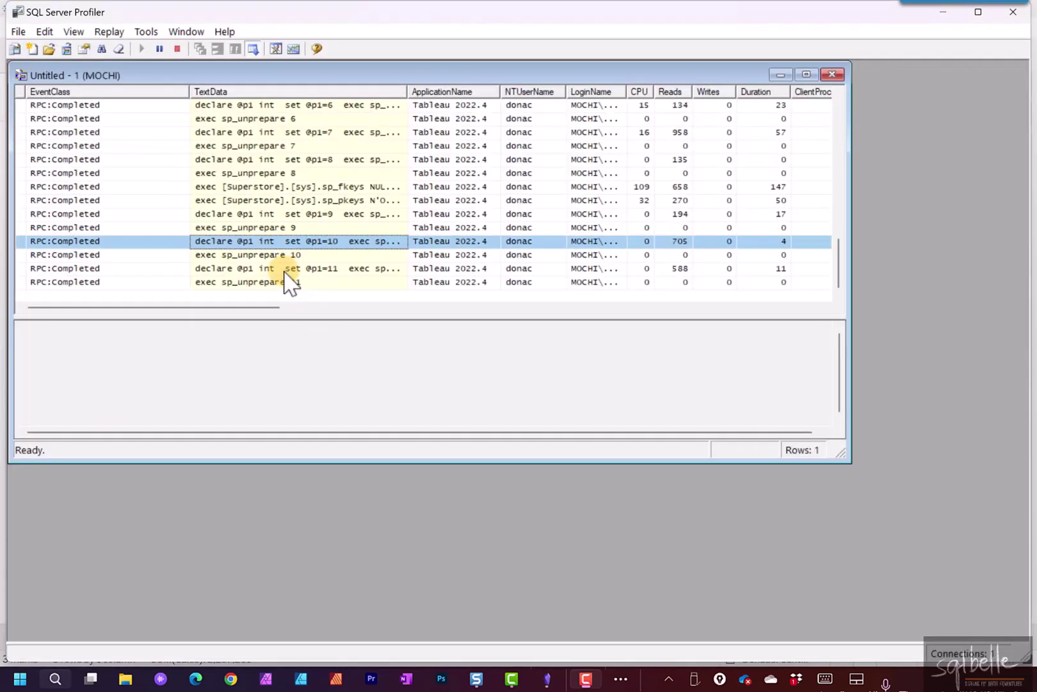
left_click(283, 270)
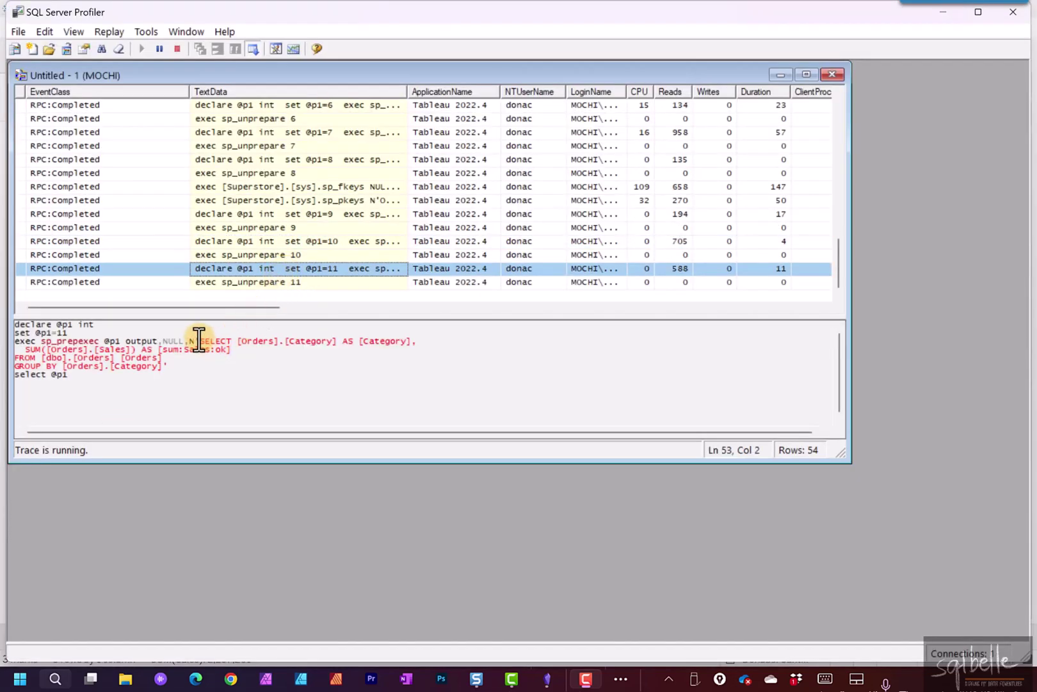
left_click_drag(200, 341, 169, 366)
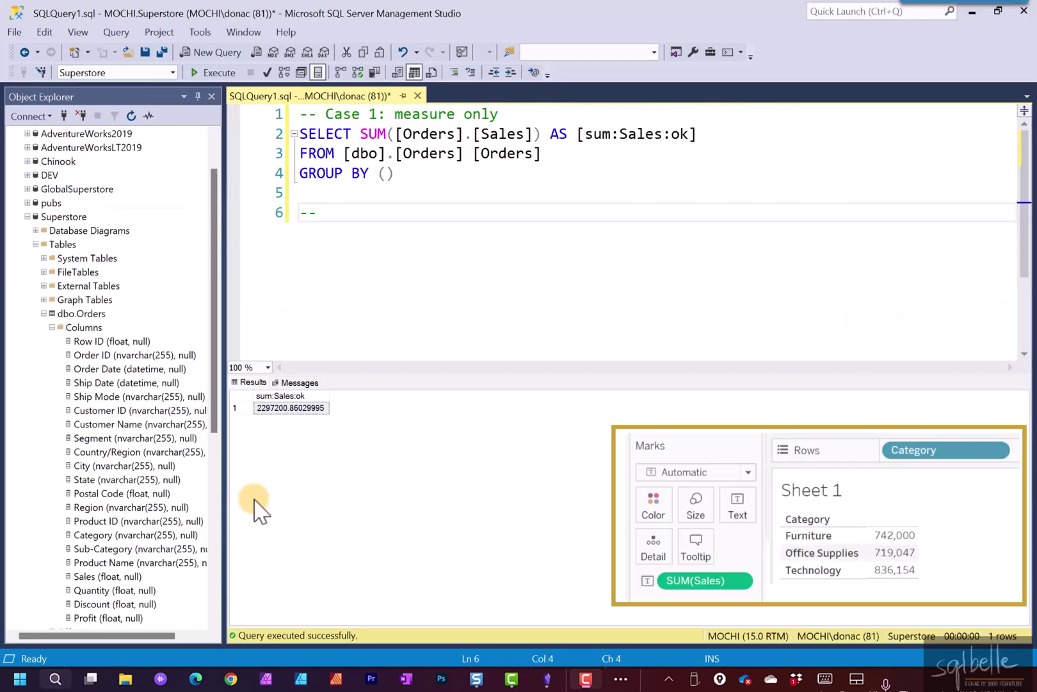
- Add the 'Case 2: measure with dimension' Category query and a 'FIXED LOD for Grand Total' heading
type("Case 2: meas")
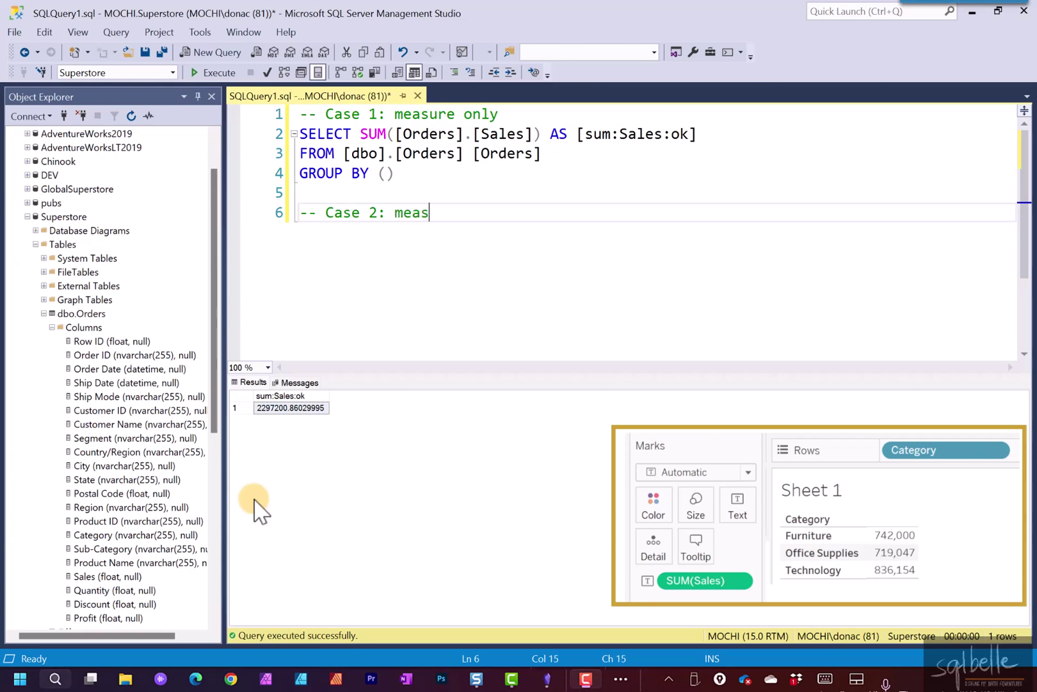
type("ure with dim")
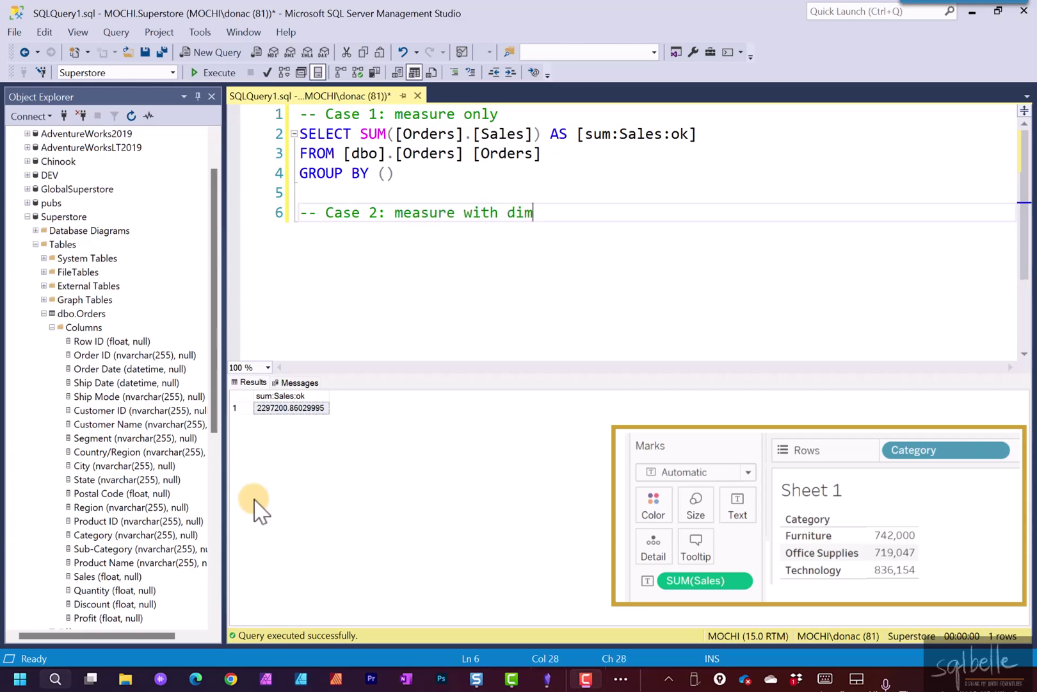
type("ension")
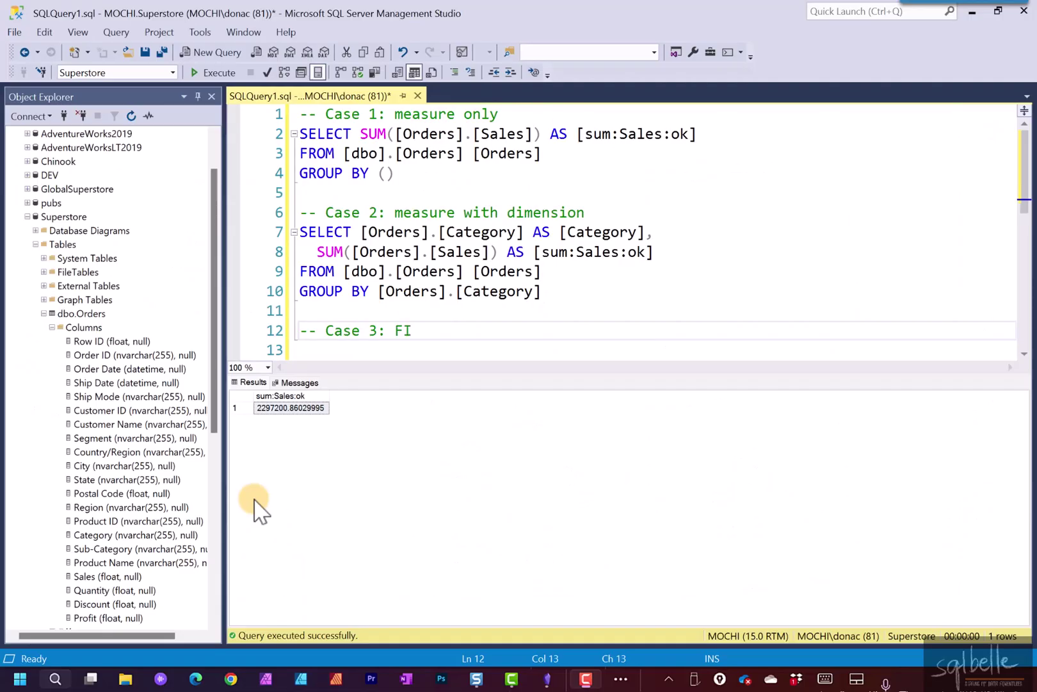
type("OD for Grand Total")
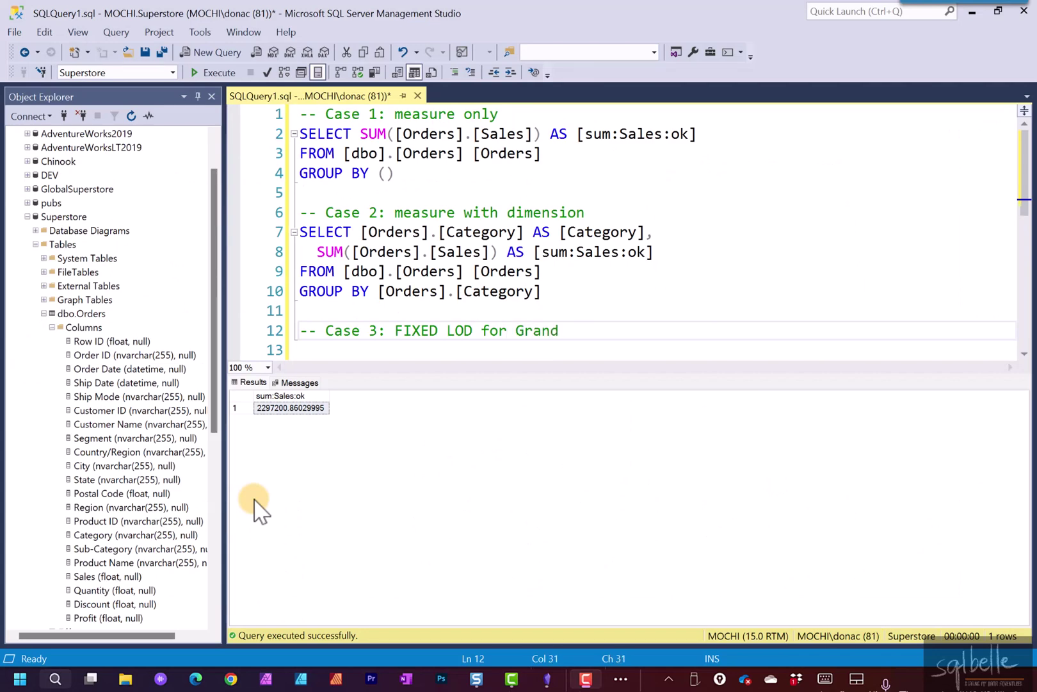
key("Return")
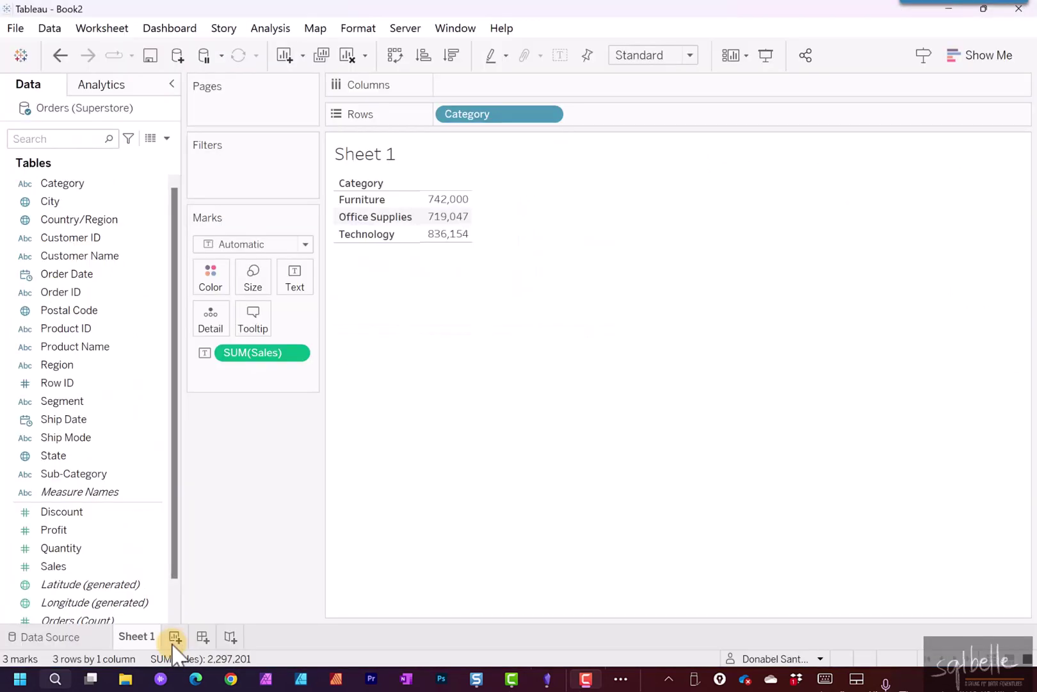
- On a new Sheet 2, start a calculated field named 'Grand Total - FIXED LOD'
left_click(175, 637)
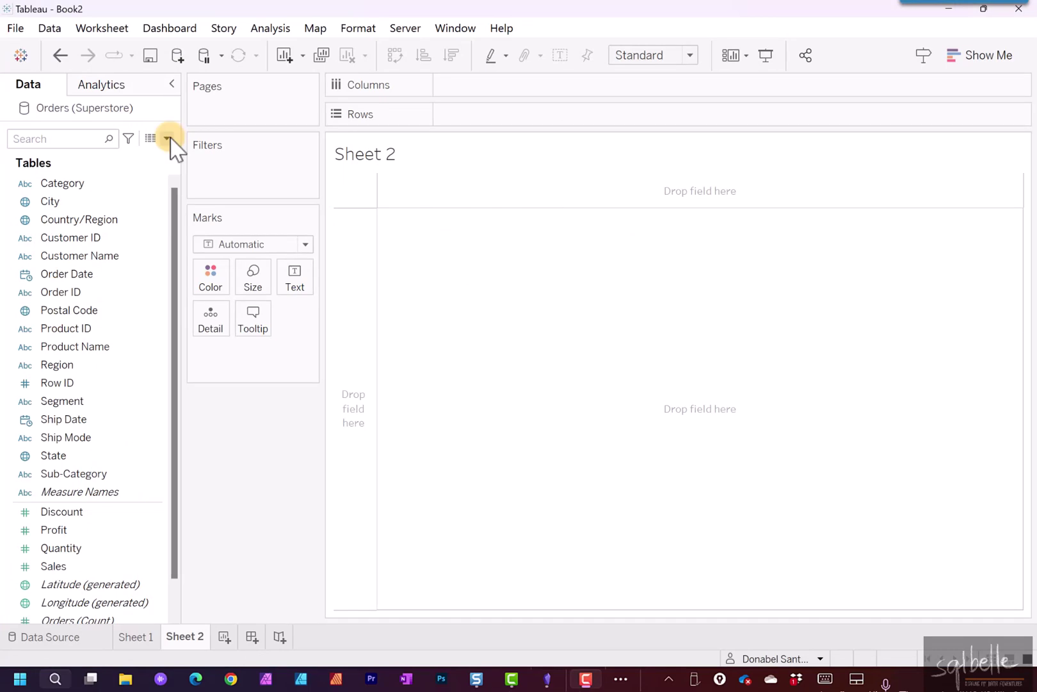
left_click(168, 138)
left_click(146, 157)
type("Grand")
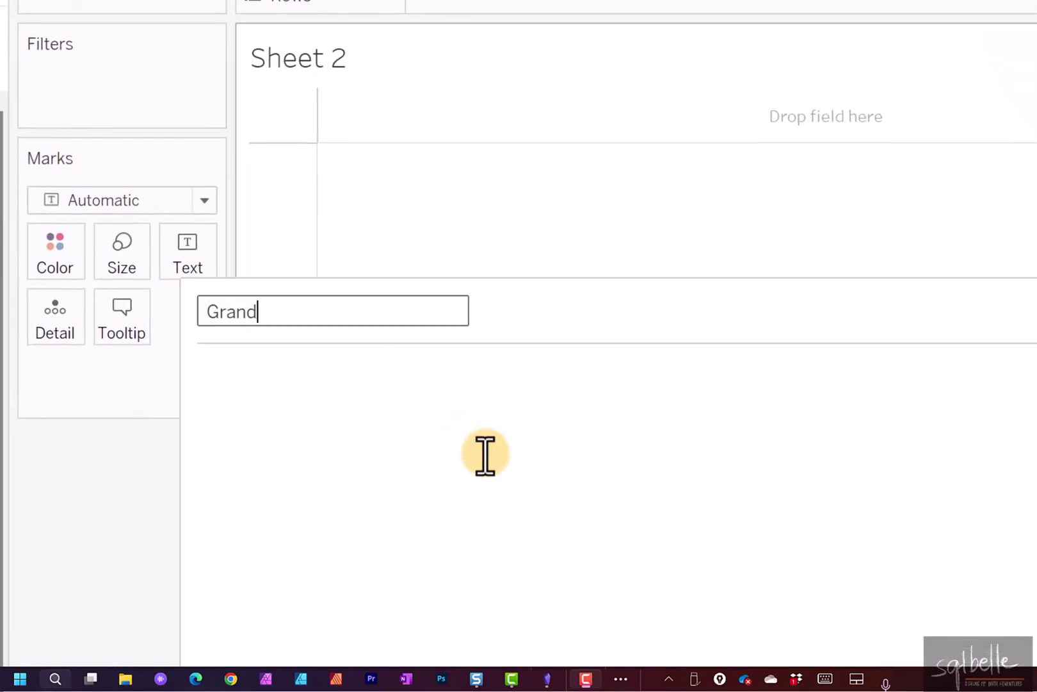
type(" Total - FI")
key("BackSpace")
key("BackSpace")
type("FIX")
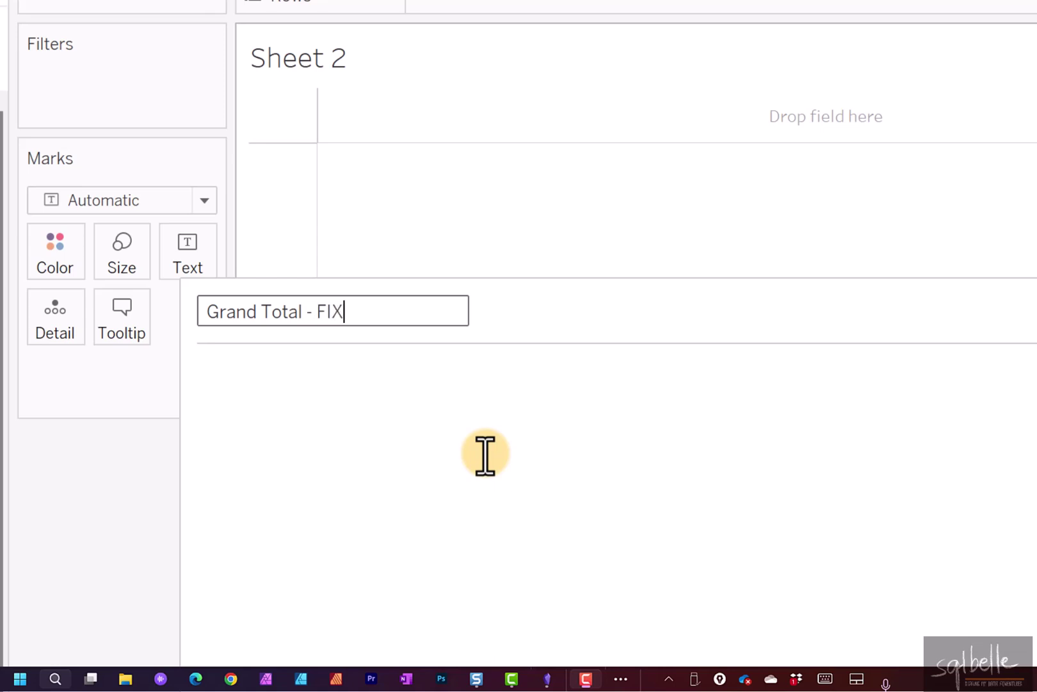
type("ED LOD")
- Give it the formula {FIXED: SUM([Sales])} and show it as text, reading 2,297,201
left_click(333, 400)
type("{F")
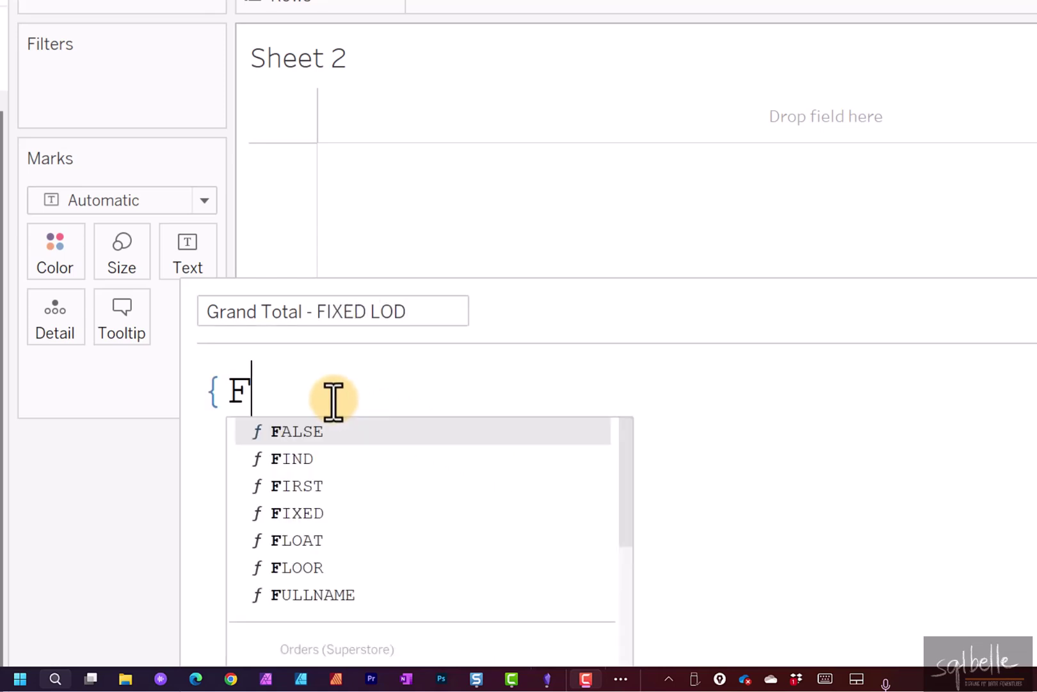
type("IXED: ")
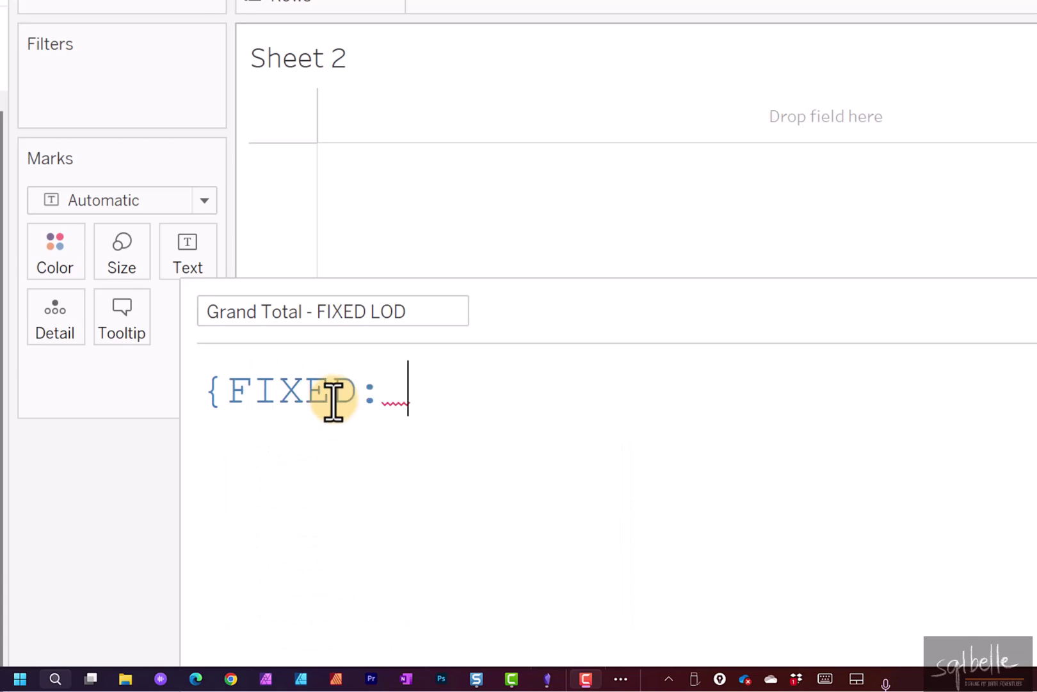
type("SU")
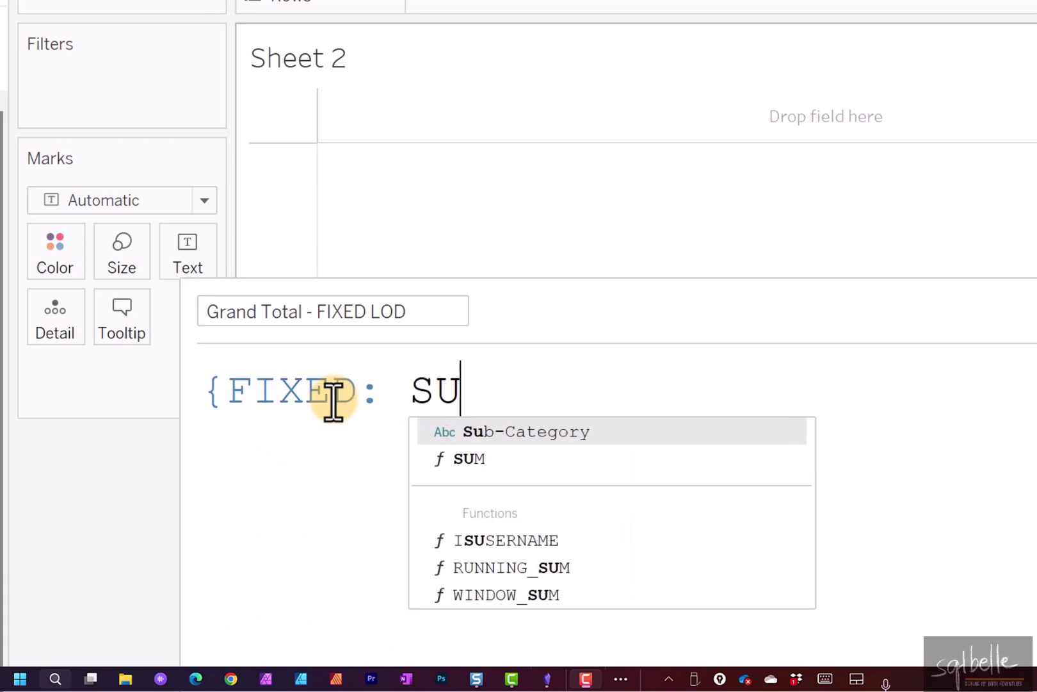
type("M([Sa")
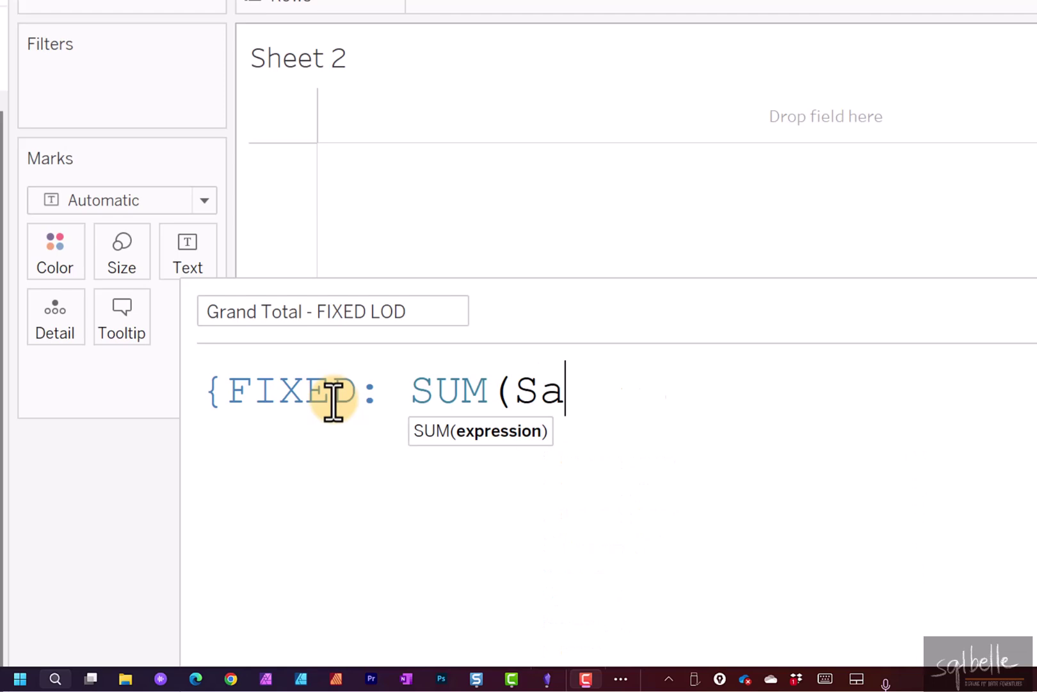
key("Return")
type(")}")
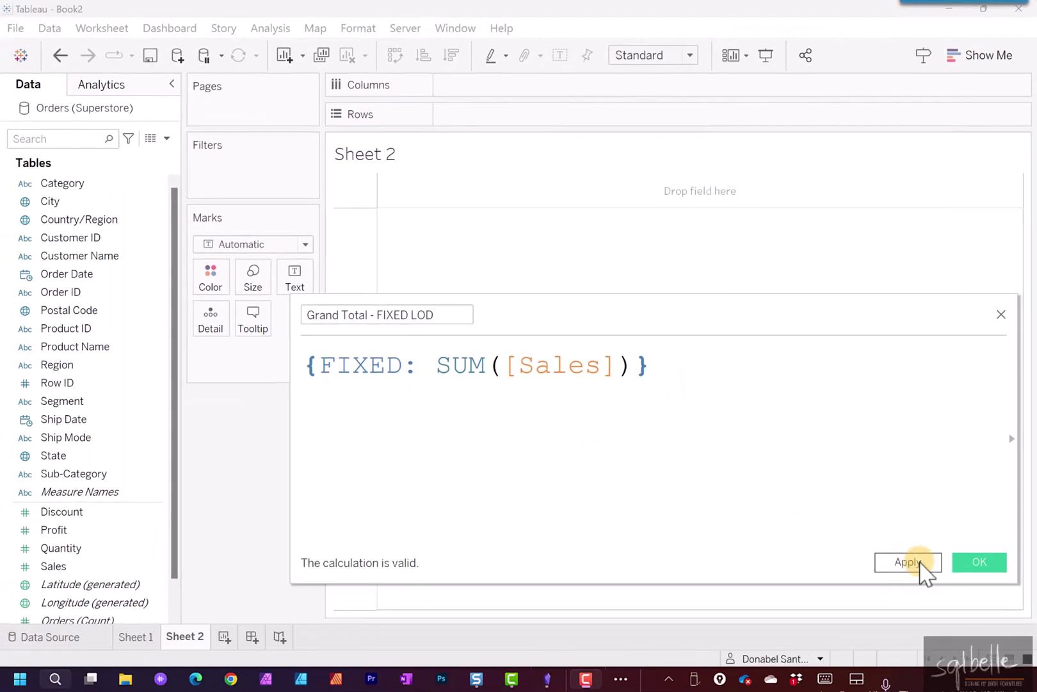
left_click(983, 563)
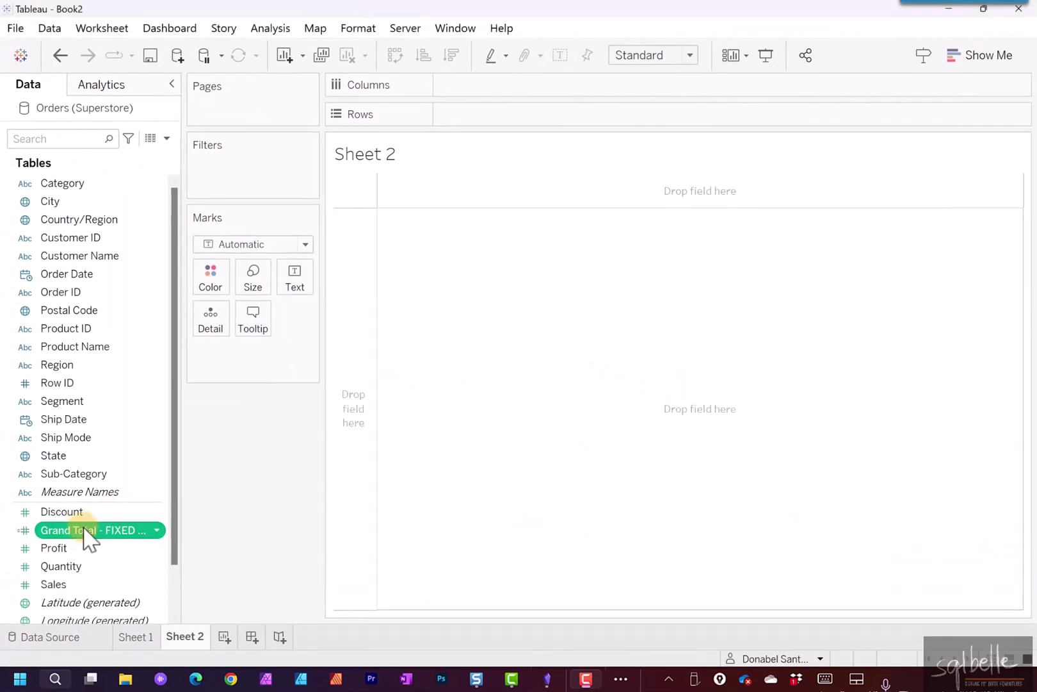
left_click_drag(86, 539, 308, 291)
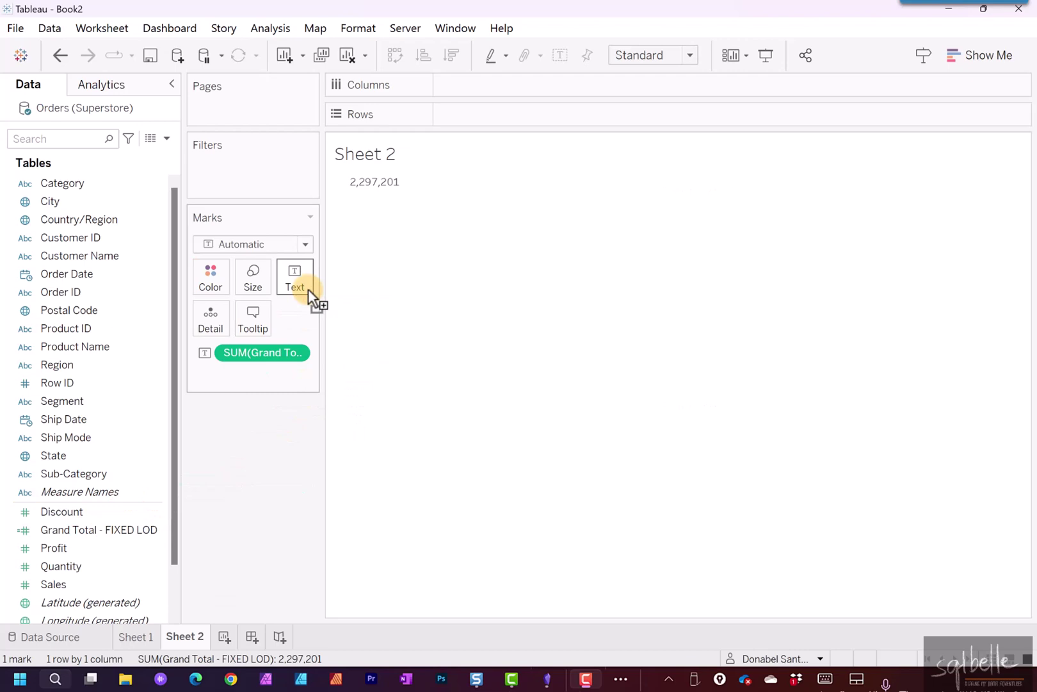
- Copy the grand-total SELECT from Profiler, paste it under the Case 3 heading, and enlarge the editor
key("alt+Tab")
left_click(301, 268)
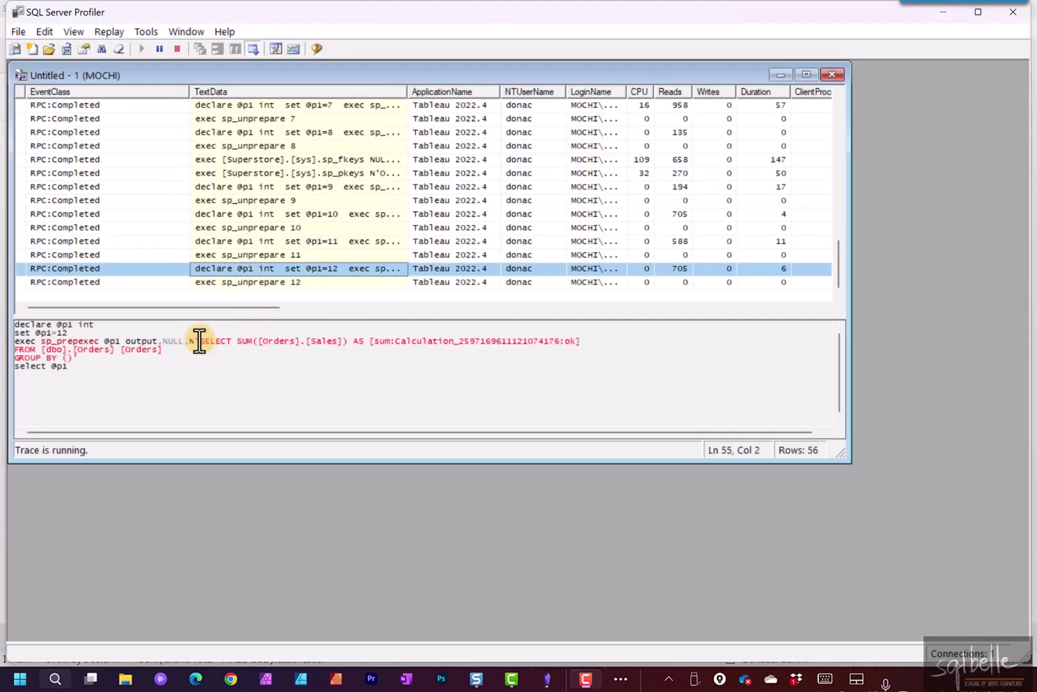
left_click(199, 341)
left_click_drag(199, 341, 294, 361)
key("ctrl+c")
key("alt+Tab")
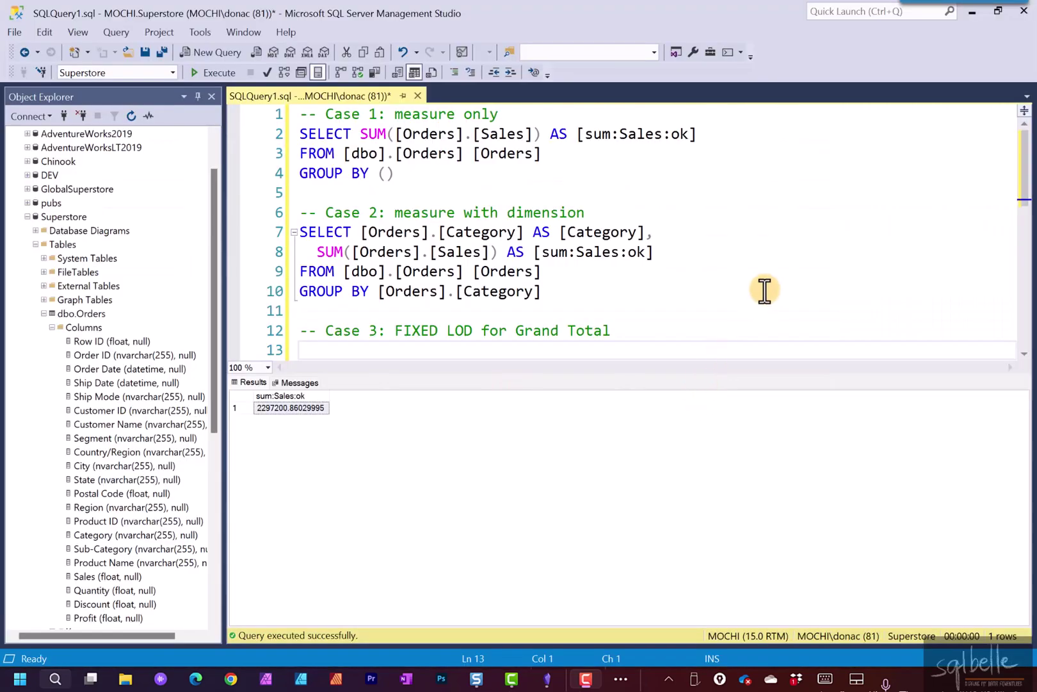
key("ctrl+v")
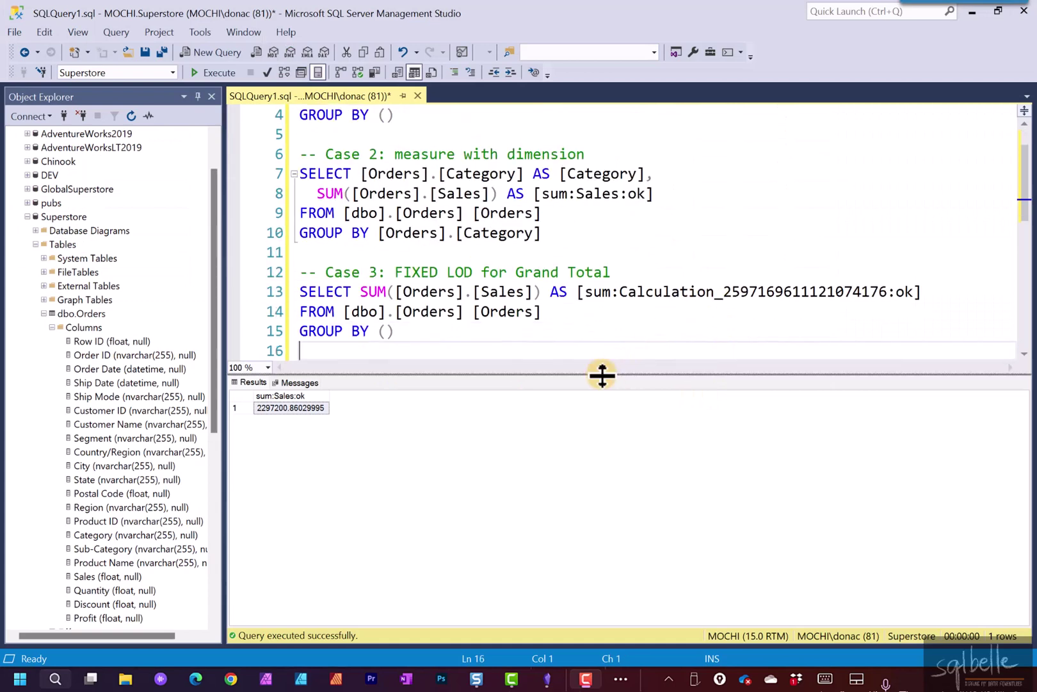
left_click_drag(602, 374, 687, 547)
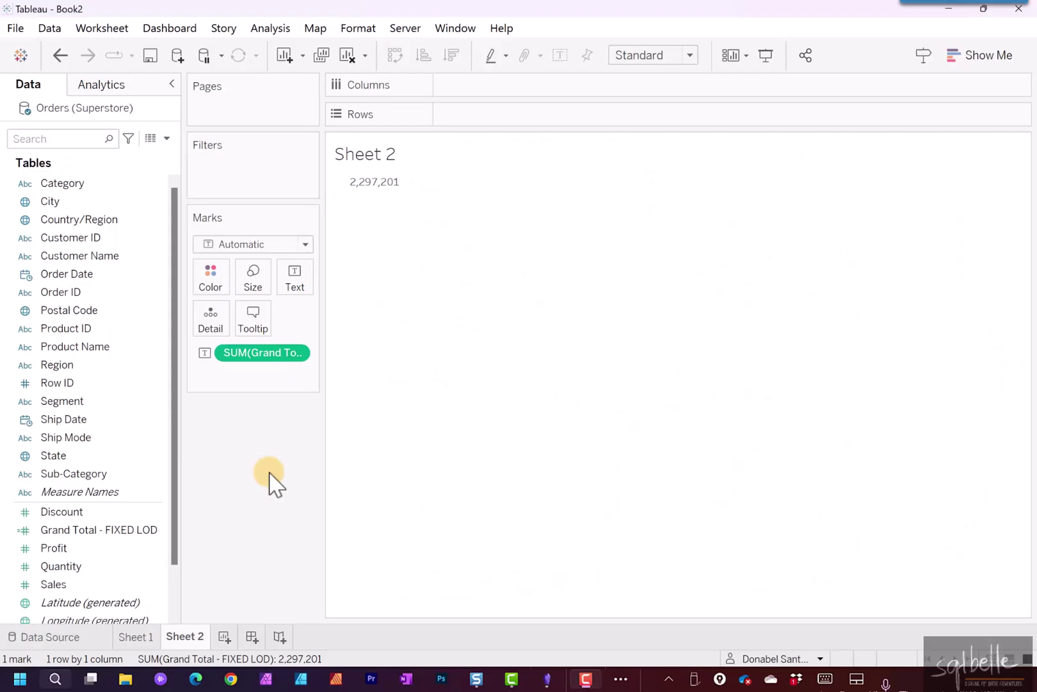
- On Sheet 1, add Grand Total - FIXED LOD beside SUM(Sales) in the Category table
left_click(137, 638)
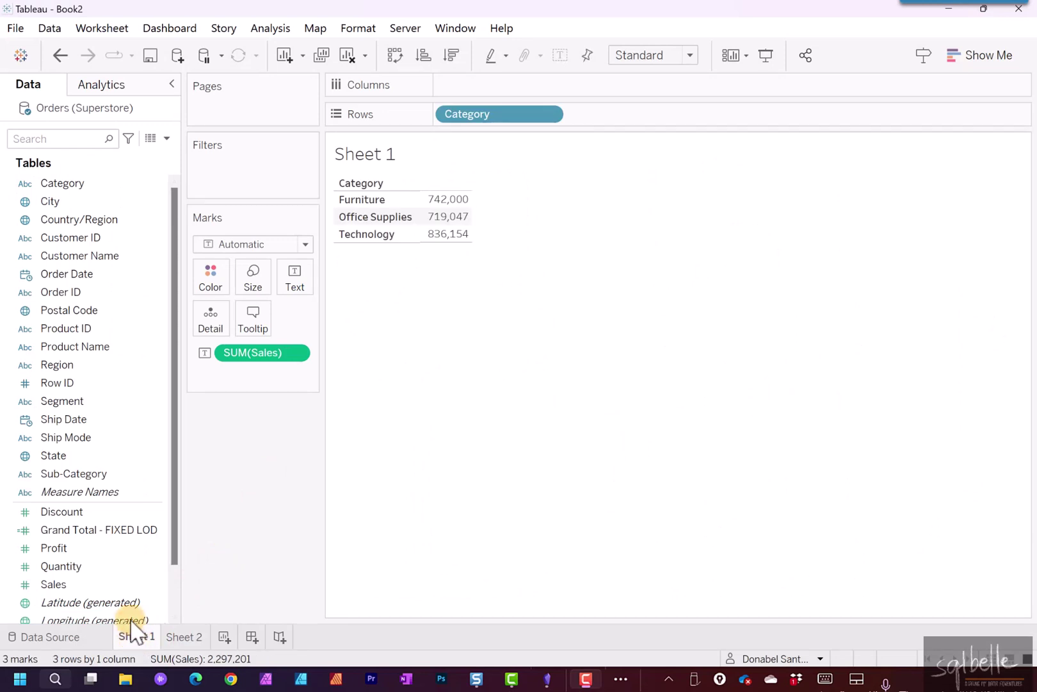
left_click(116, 531)
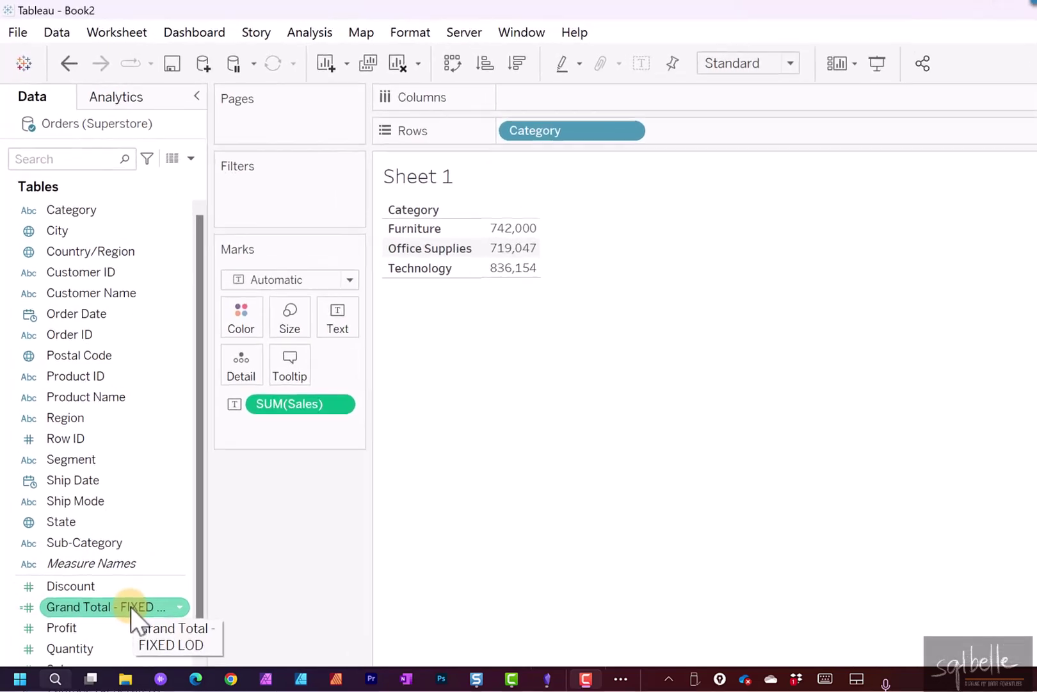
double_click(130, 606)
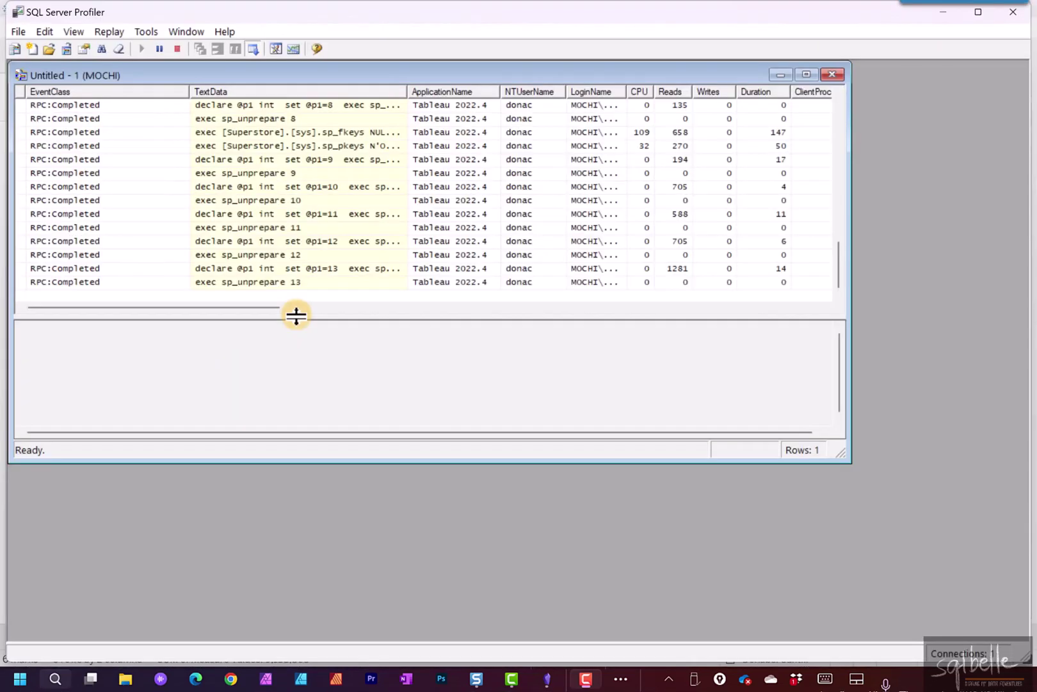
- Copy Tableau's captured CROSS JOIN query from Profiler and paste it under the Case 4 comment
left_click(259, 268)
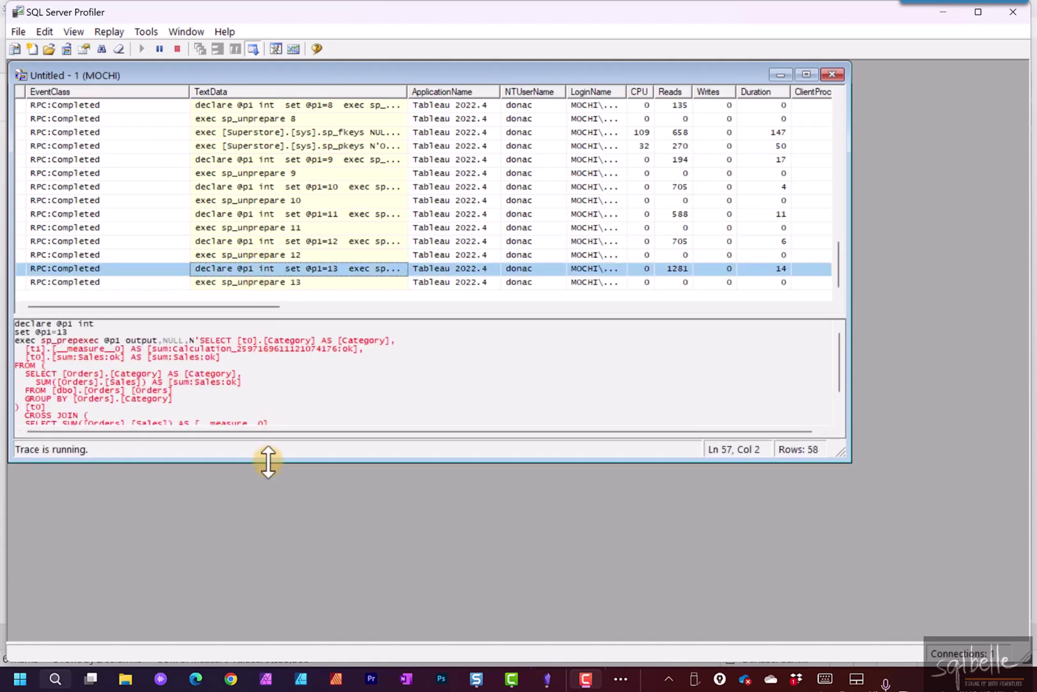
left_click_drag(268, 462, 276, 619)
left_click_drag(275, 420, 275, 223)
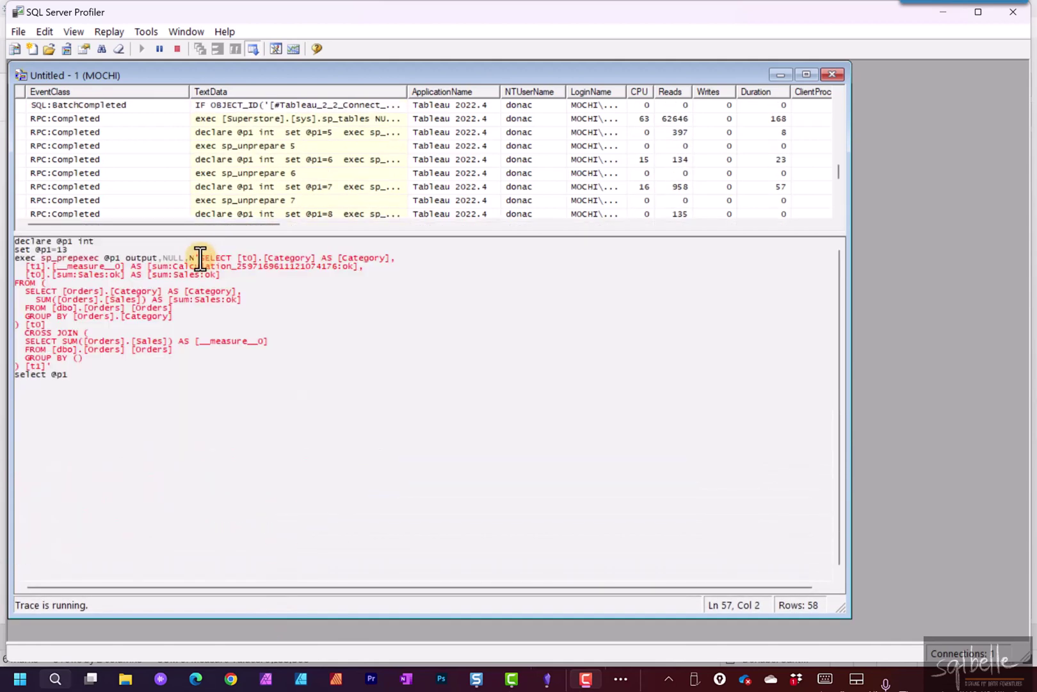
left_click_drag(198, 259, 50, 366)
key("ctrl+c")
key("alt+Tab")
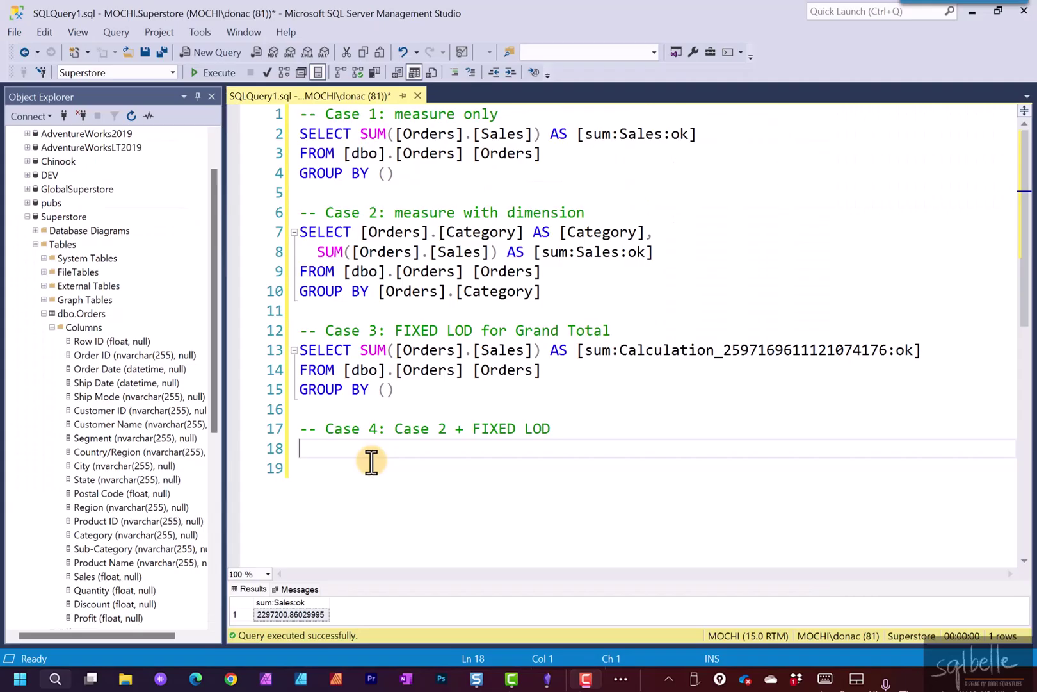
key("ctrl+v")
- Indent the Case 4 select list and the first Category-grouped subquery onto separate lines
scroll(372, 450, "down", 2)
left_click(361, 186)
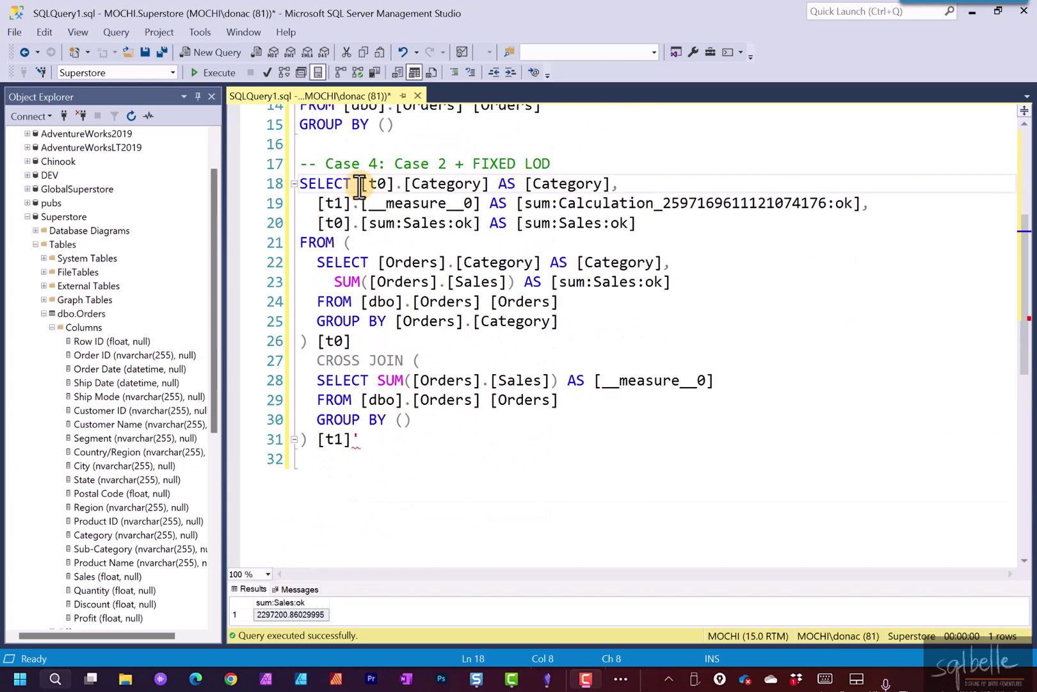
key("Return")
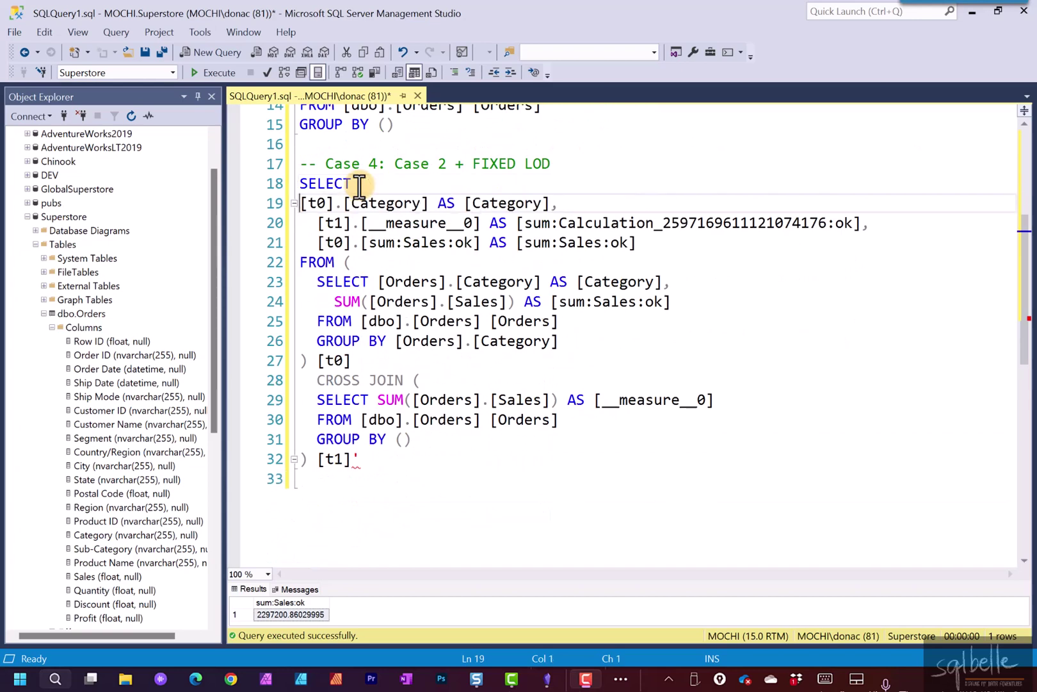
key("Caps_Lock")
key("Tab")
key("Down")
key("Home")
key("Tab")
key("Down")
key("Home")
key("Tab")
key("Down")
key("Return")
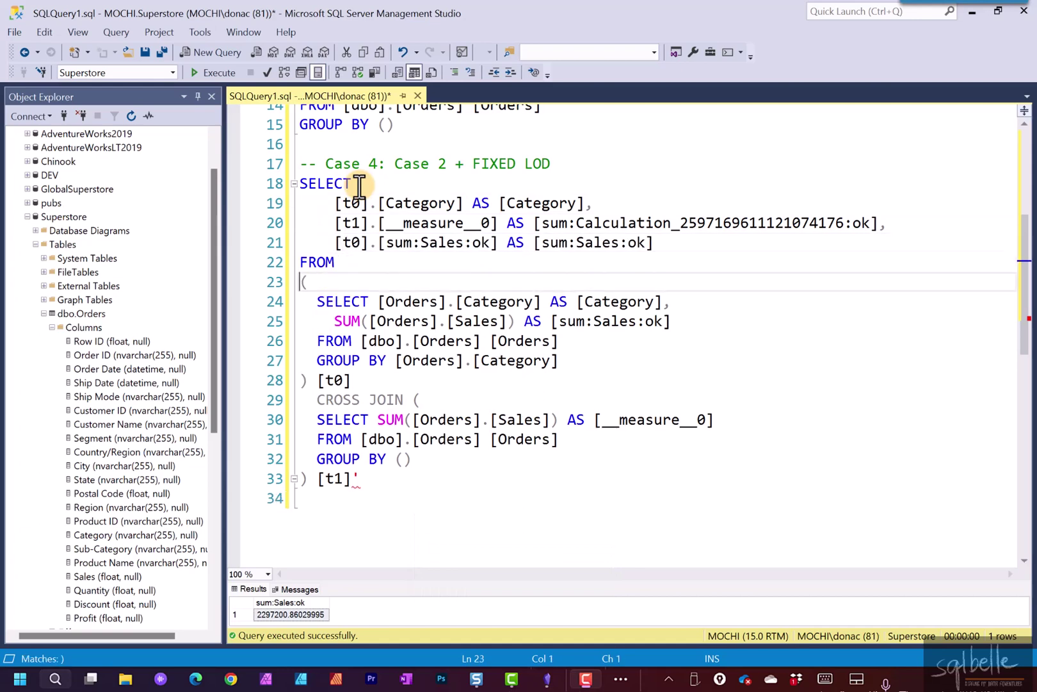
key("Tab")
key("Down")
- Reformat the CROSS JOIN, indent the grand-total subquery, and remove the stray quote after [t1]
key("Home")
key("shift+Down")
key("shift+Down")
key("shift+Down")
key("shift+Down")
key("shift+Down")
key("Tab")
key("Down")
key("End")
key("Left")
key("Return")
key("Down")
key("Home")
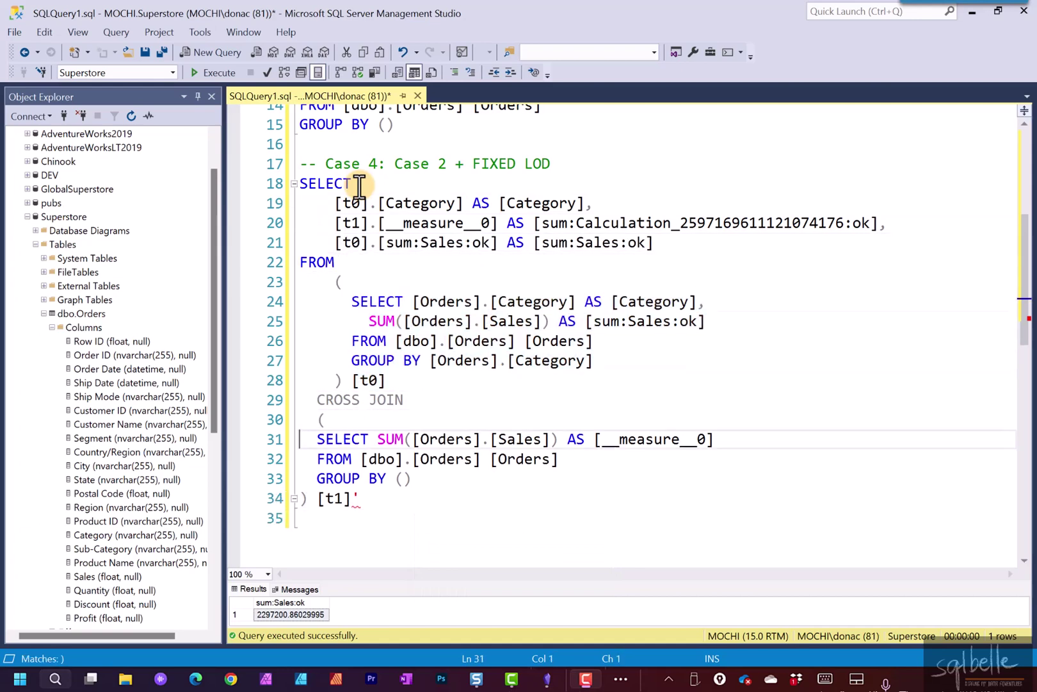
key("shift+Down")
key("shift+Down")
key("shift+Down")
key("Tab")
key("End")
key("BackSpace")
key("Home")
key("Tab")
key("Down")
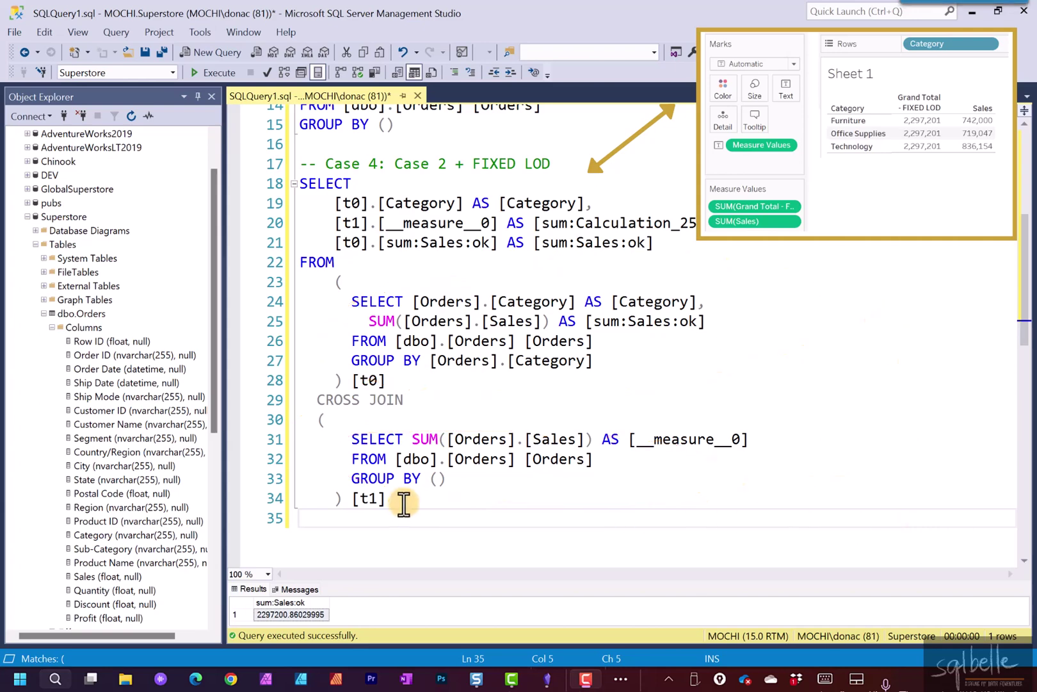
- Execute the selected Case 4 query and view its three-category results grid
left_click_drag(406, 500, 262, 185)
key("F5")
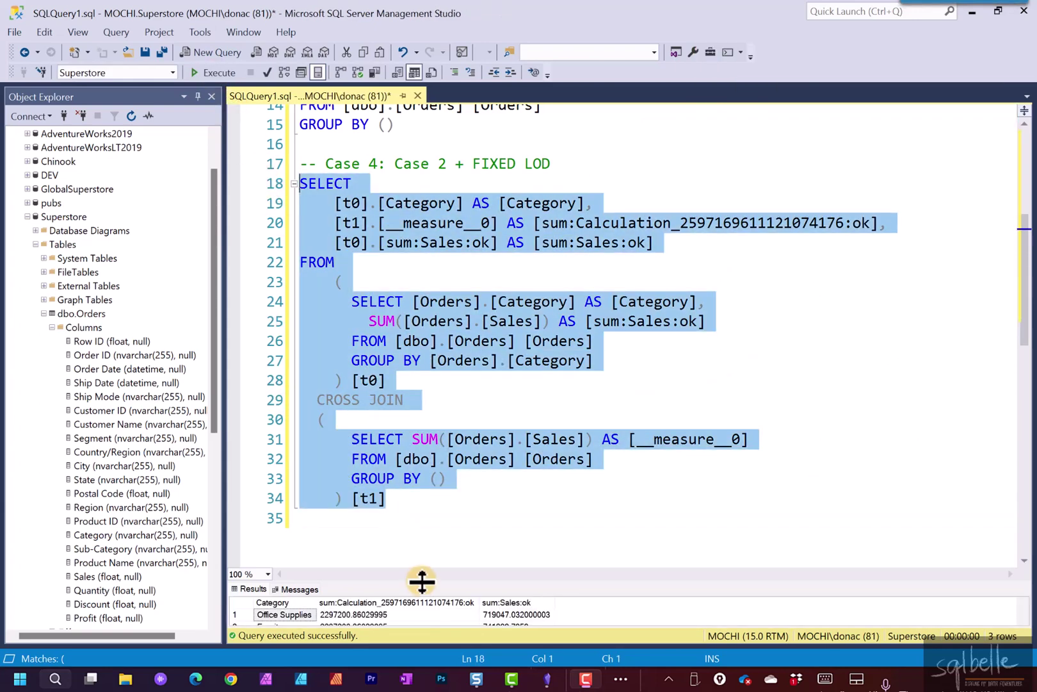
left_click_drag(421, 579, 386, 313)
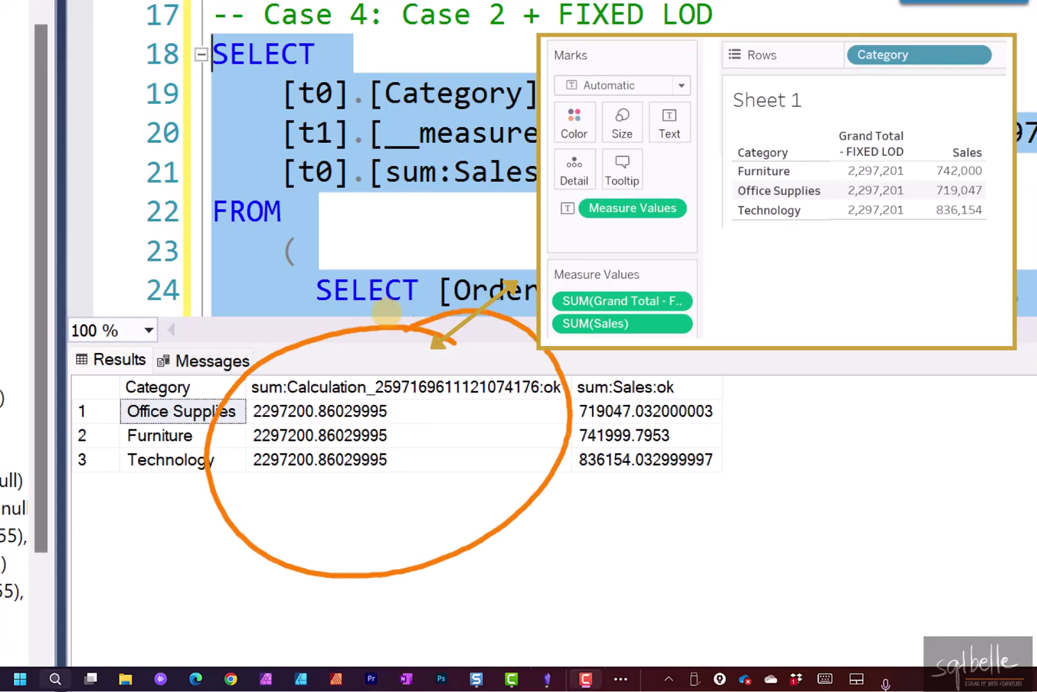
left_click_drag(387, 314, 698, 537)
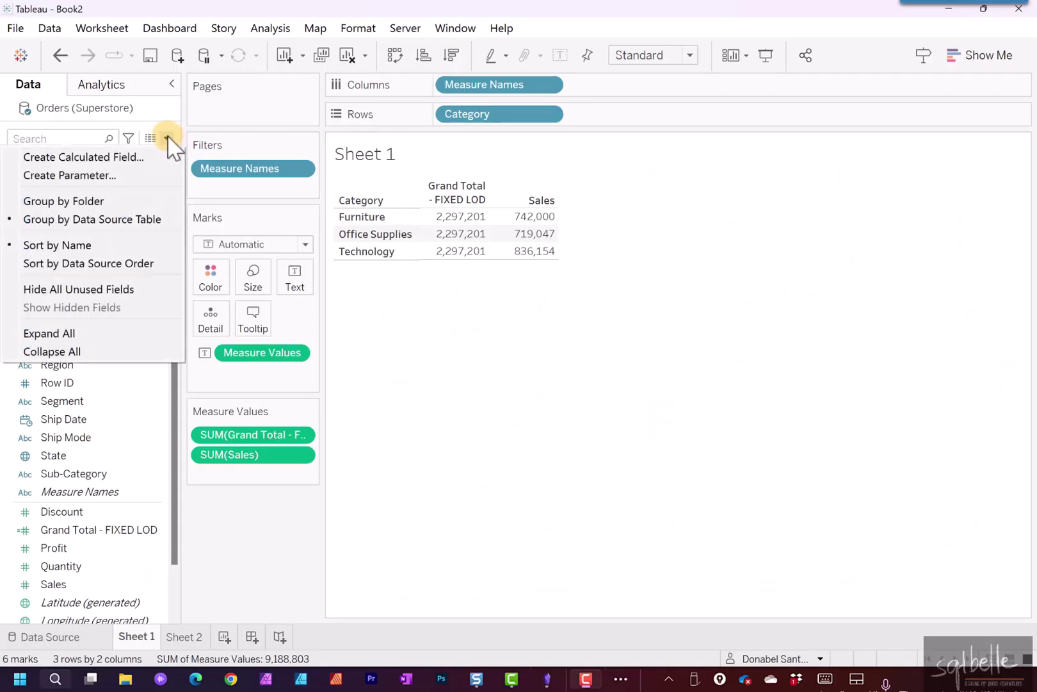
- Create the calculated field 'Total by Category - FIXED LOD' as {FIXED [Category]: SUM([Sales])}
left_click(153, 157)
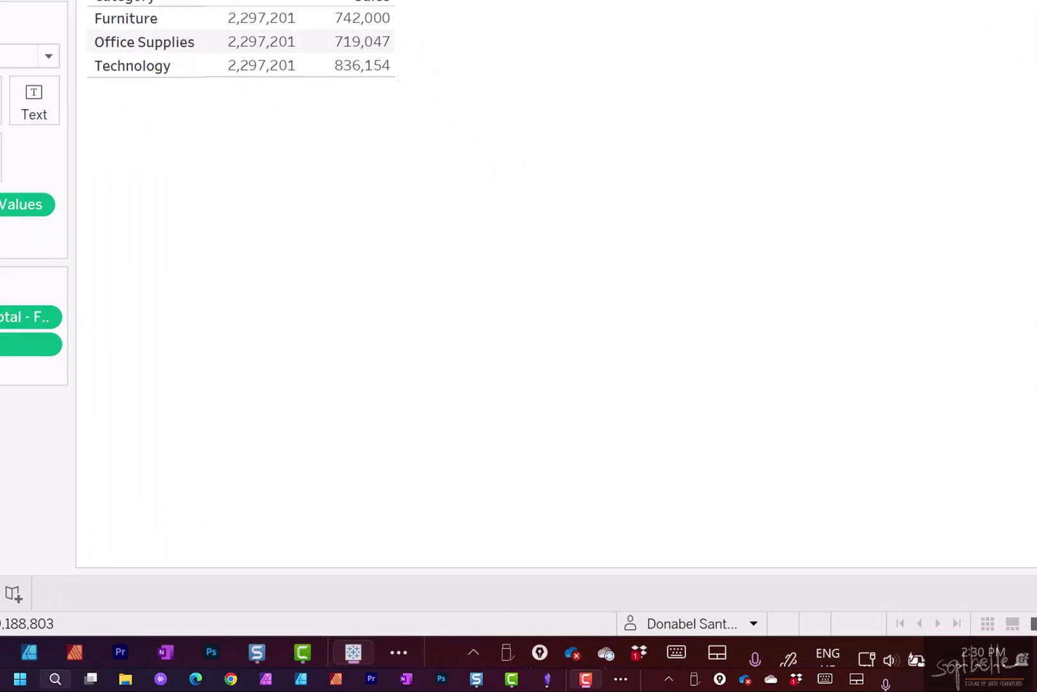
type("T")
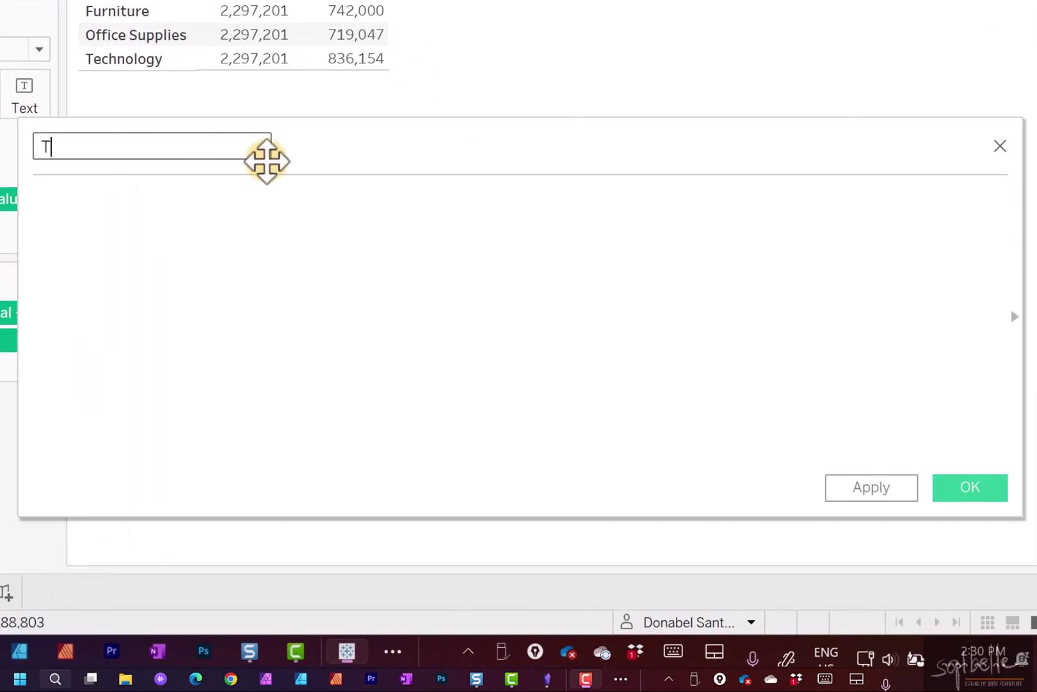
type("otal by Categor")
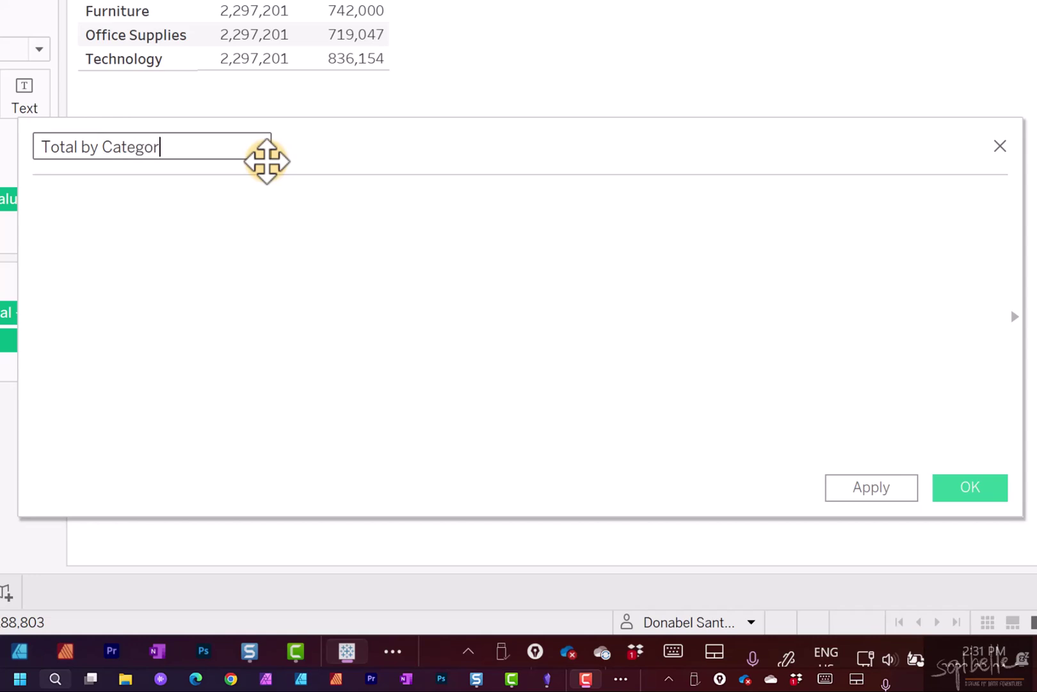
type("y - FIXED LOD")
left_click(246, 260)
type("{")
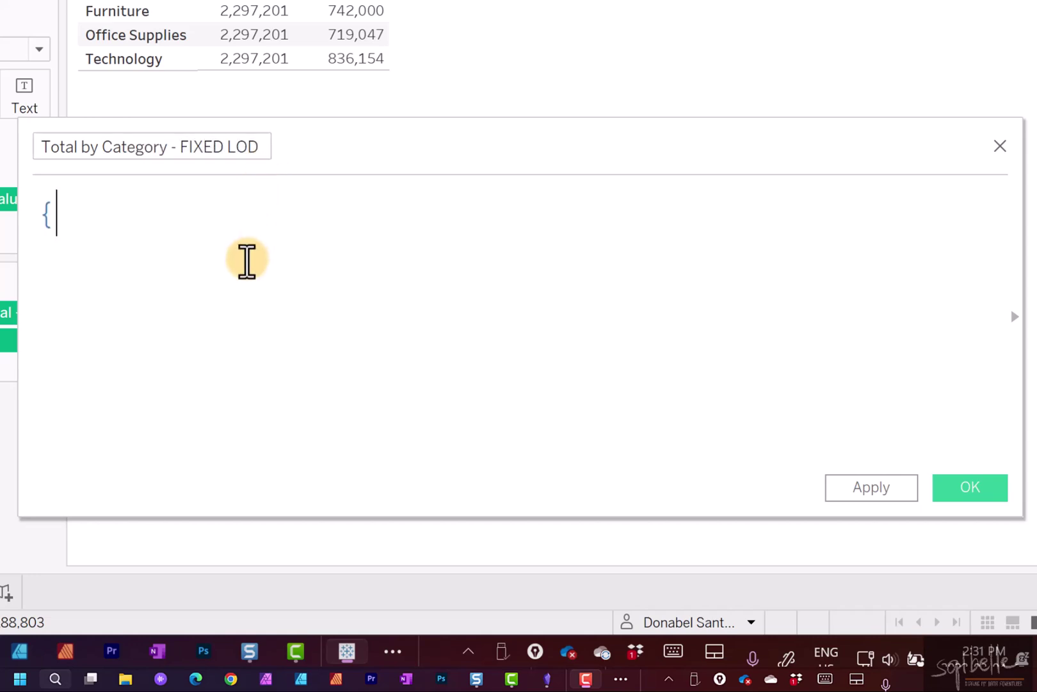
type("FIXED ")
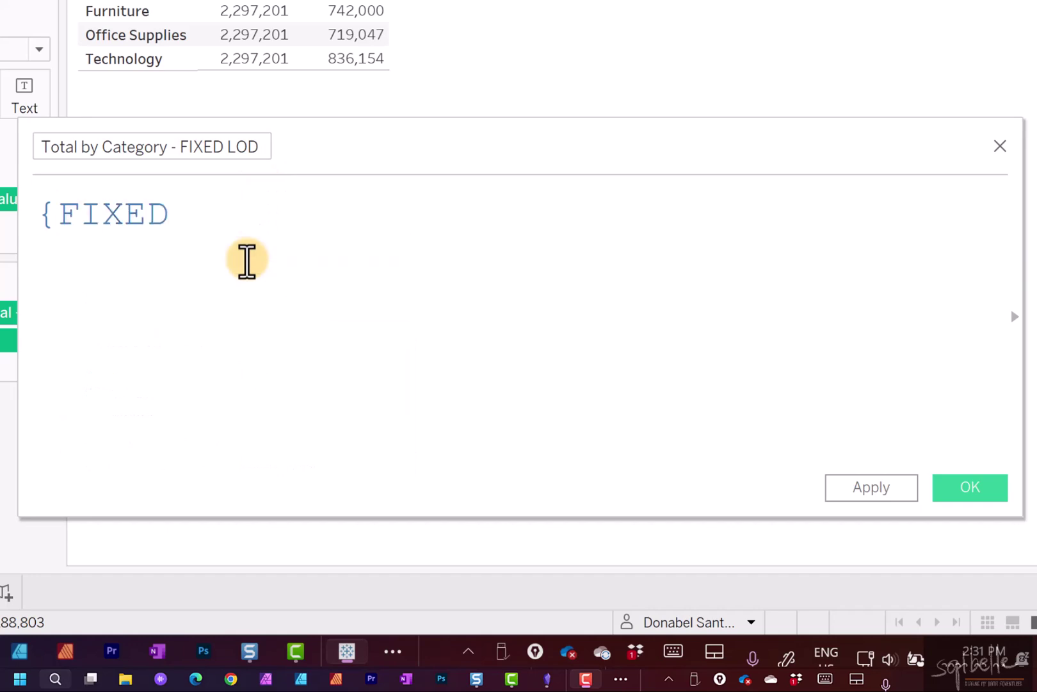
type("Ca")
left_click(247, 263)
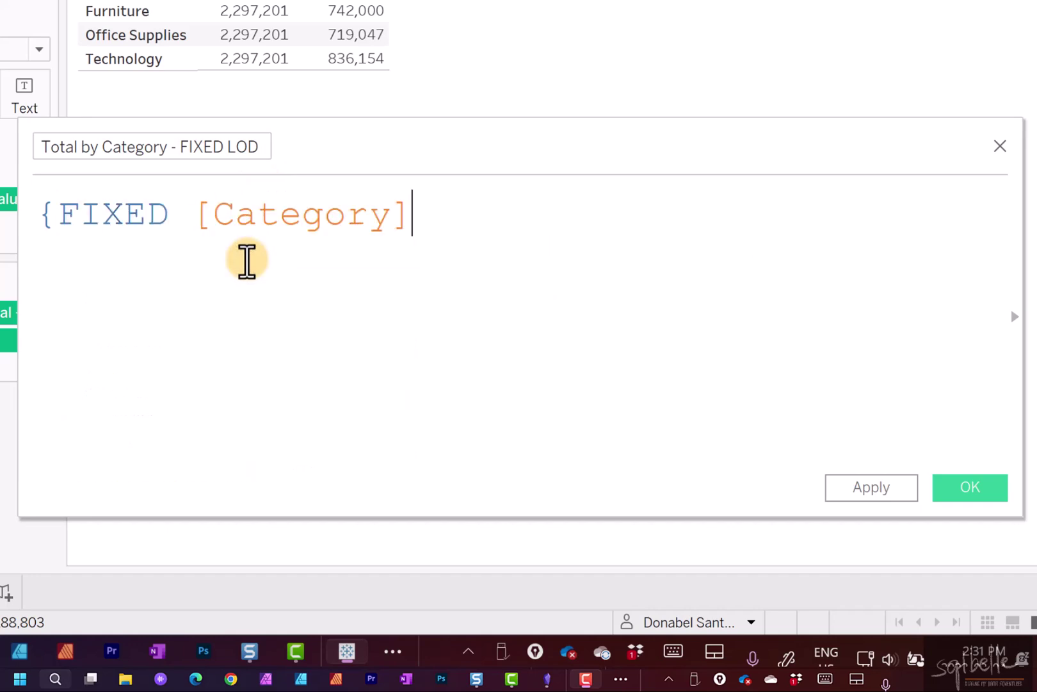
type(": SUM([Sa")
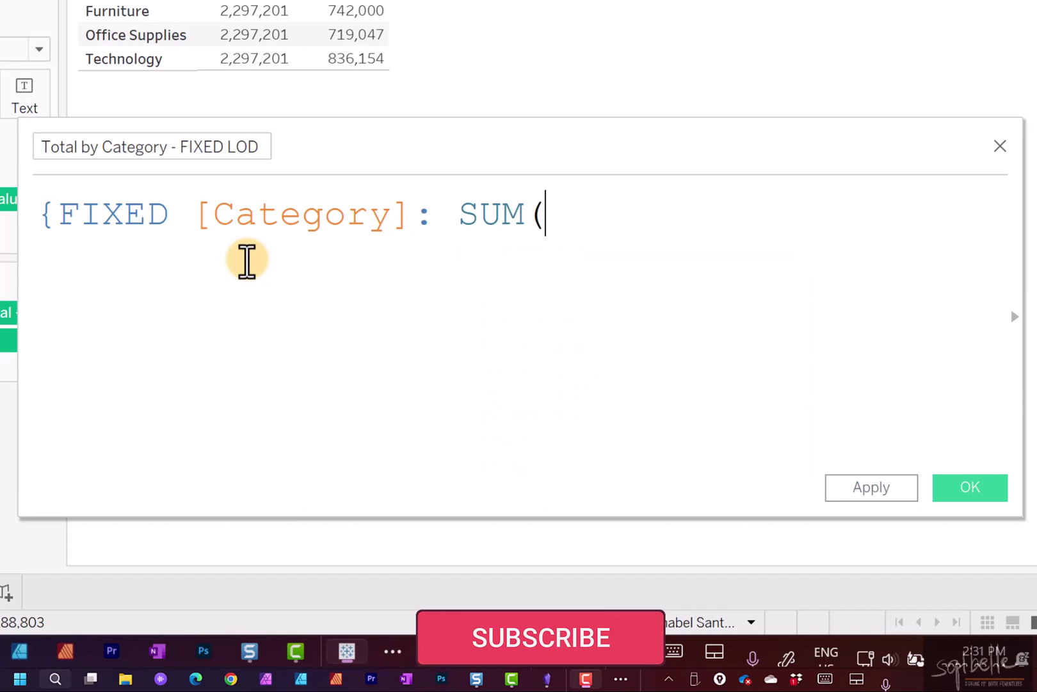
key("Return")
type(")}")
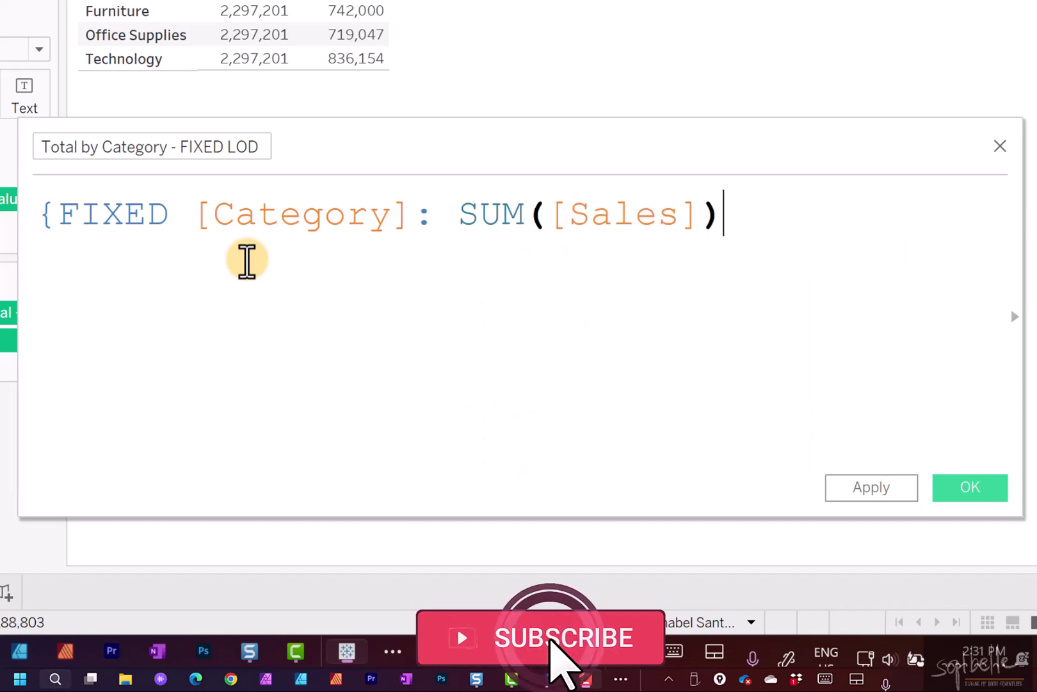
left_click(970, 490)
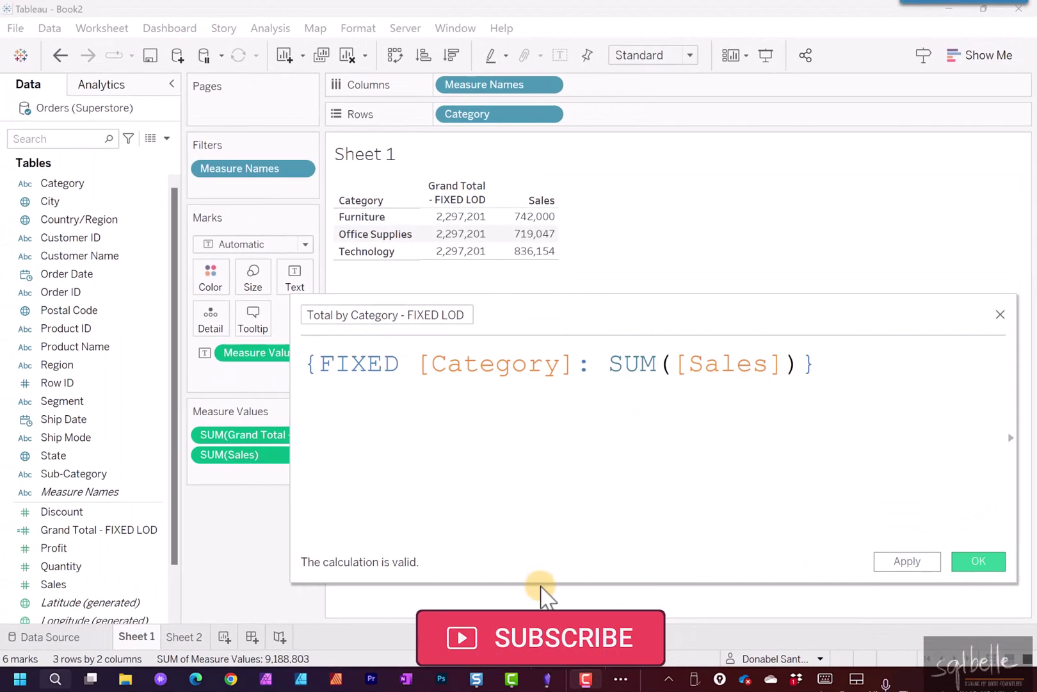
- Add Total by Category - FIXED LOD to Measure Values, put Sub-Category on Rows, and view the Profiler trace
left_click_drag(105, 610, 278, 485)
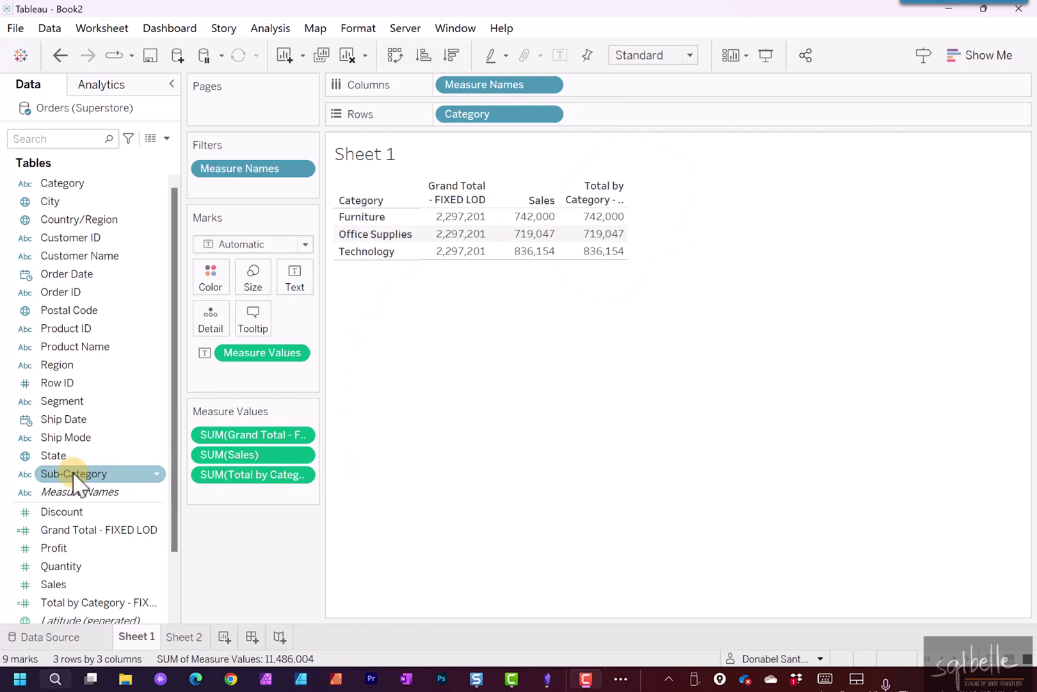
mouse_move(76, 474)
left_mouse_down()
mouse_move(555, 204)
mouse_move(624, 110)
left_mouse_up()
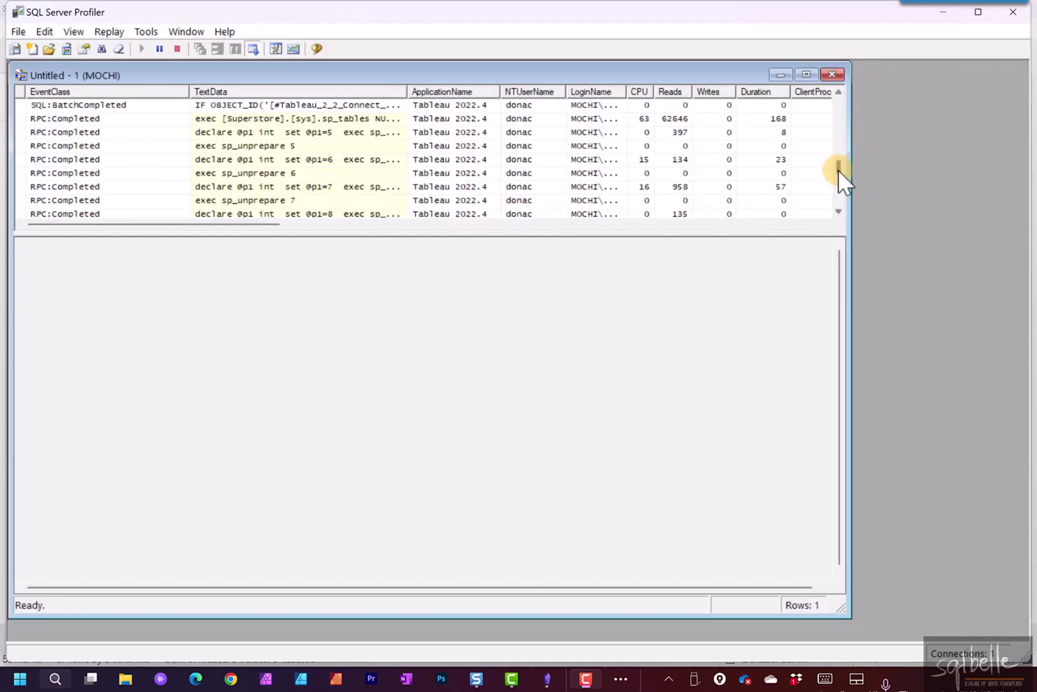
left_click_drag(839, 181, 838, 224)
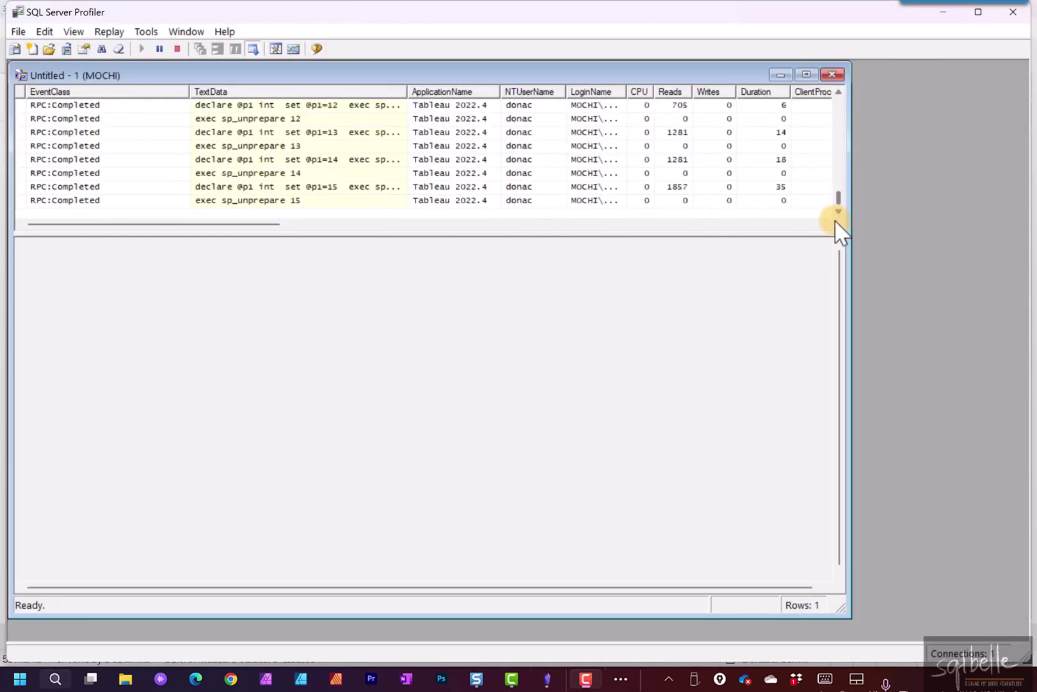
- Select the latest captured query in Profiler and add the 'Case 5: FIXED LOD with Dimension List' comment in SSMS
left_click(269, 187)
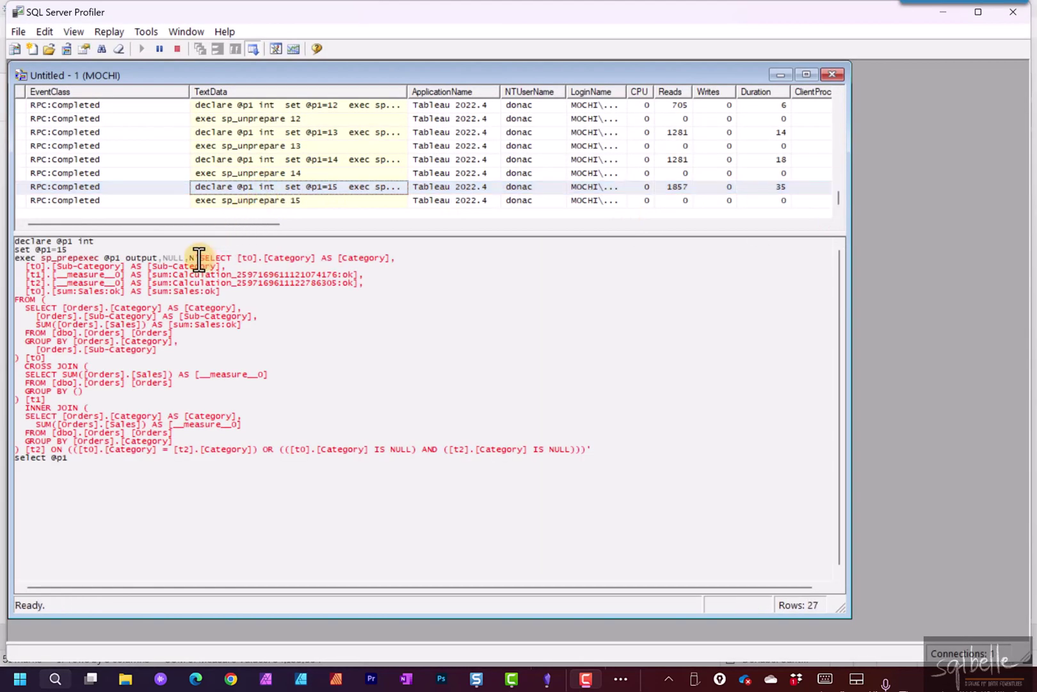
left_click_drag(199, 258, 590, 449)
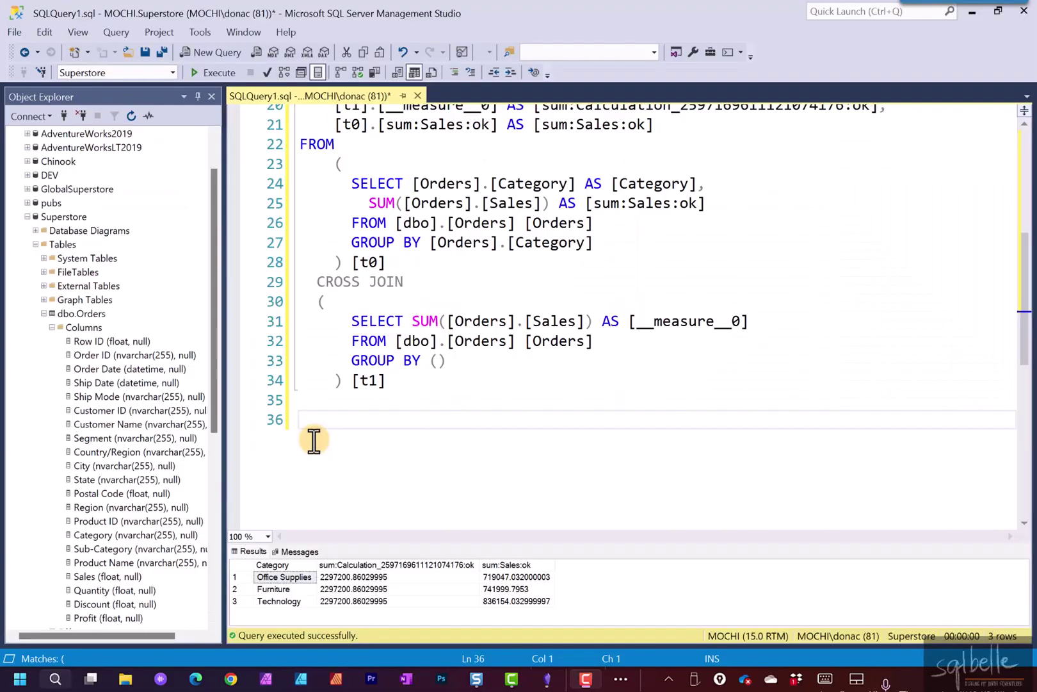
type("Case 5: FIXED")
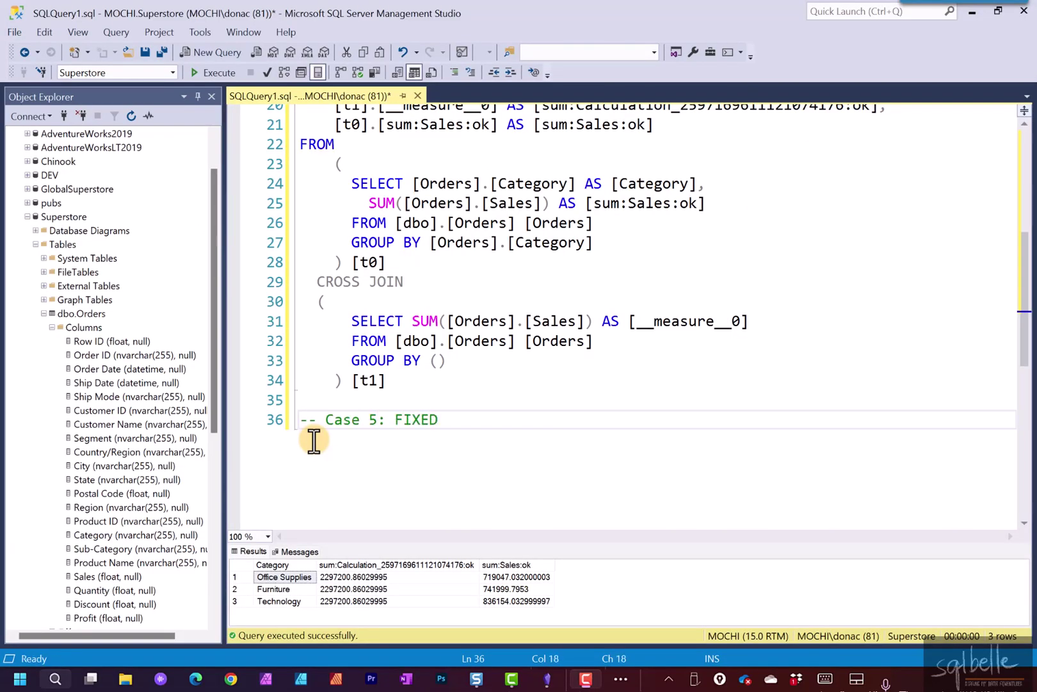
type(" LOD with Dimensio")
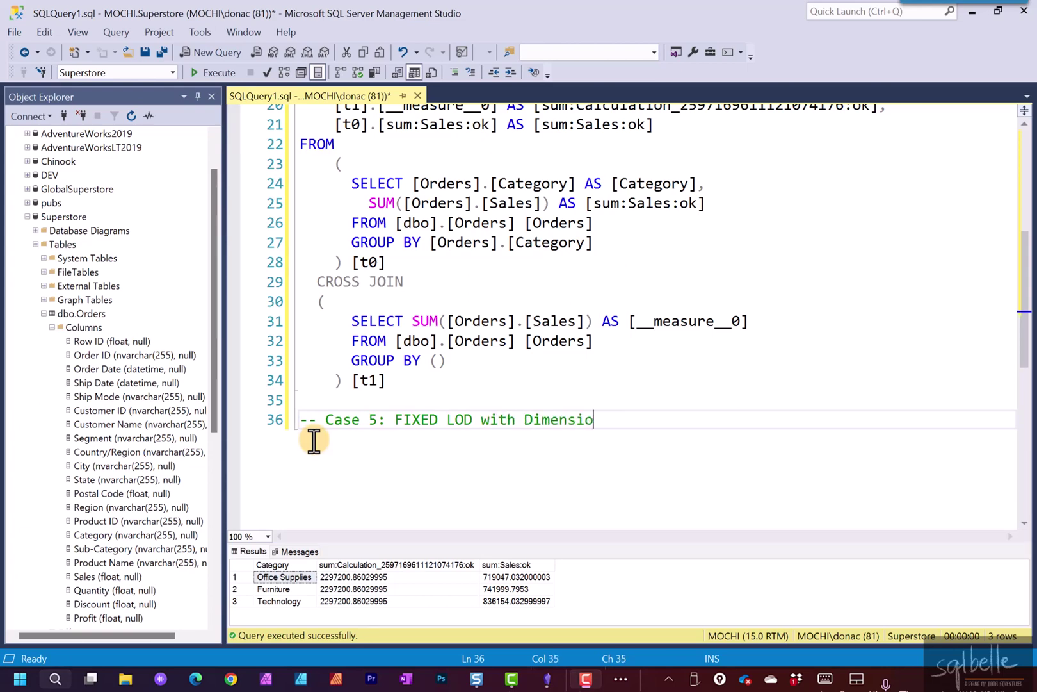
type("n List")
key("Return")
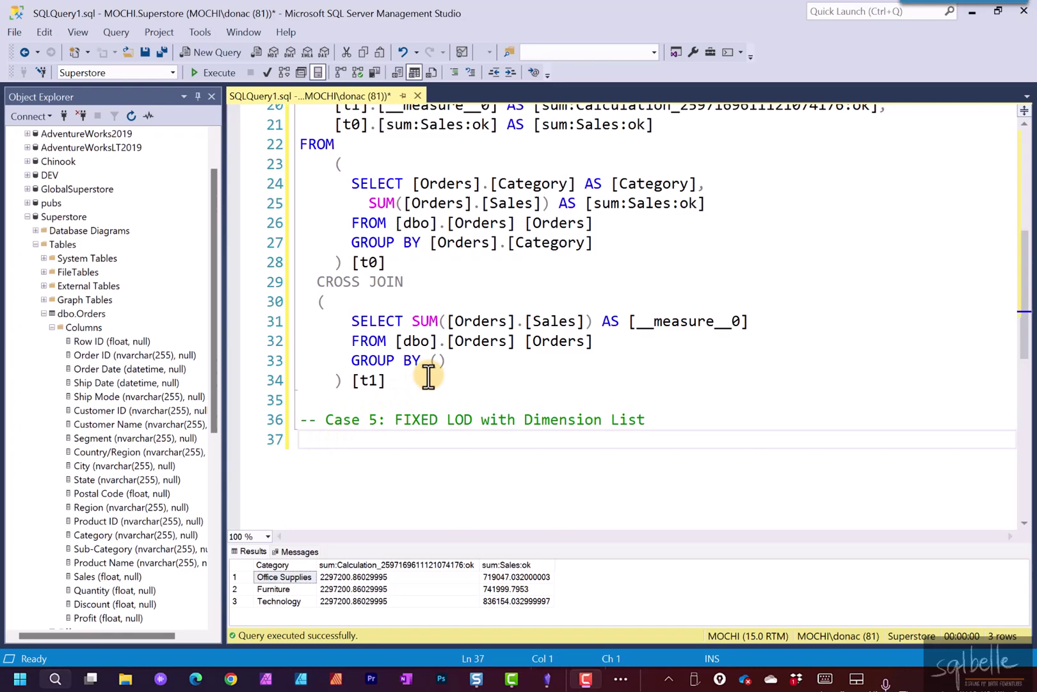